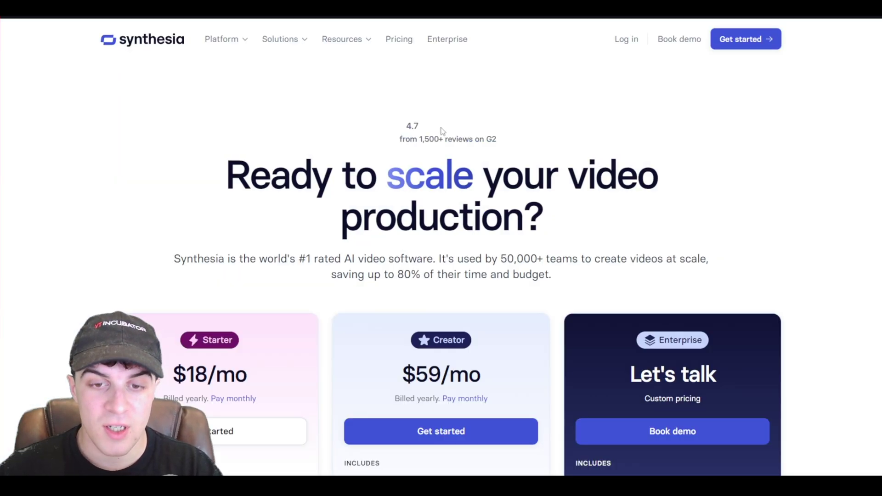
Scroll through the Free, Starter, Creator and Enterprise plan cards to compare their prices
scroll(353, 190, "down", 4)
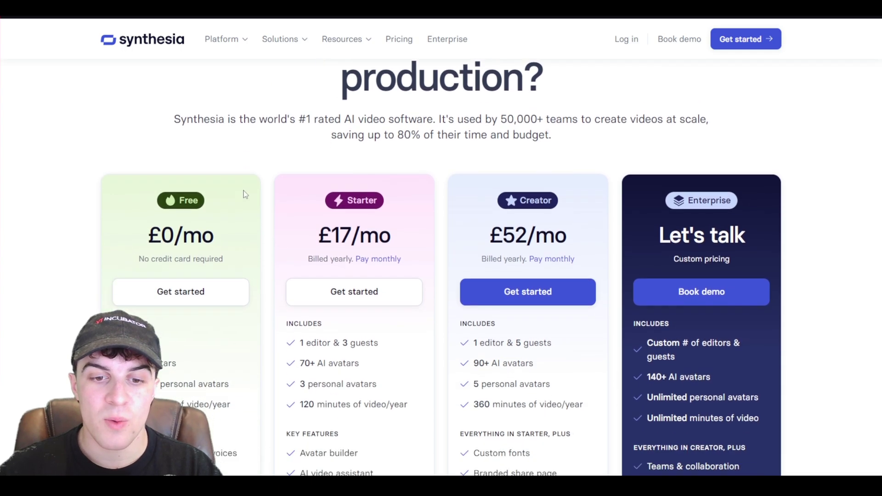
scroll(389, 257, "down", 2)
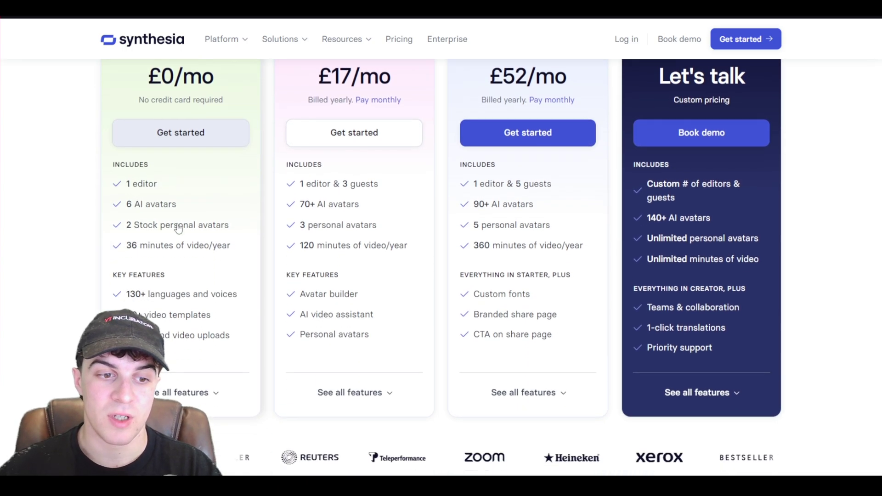
scroll(425, 248, "up", 3)
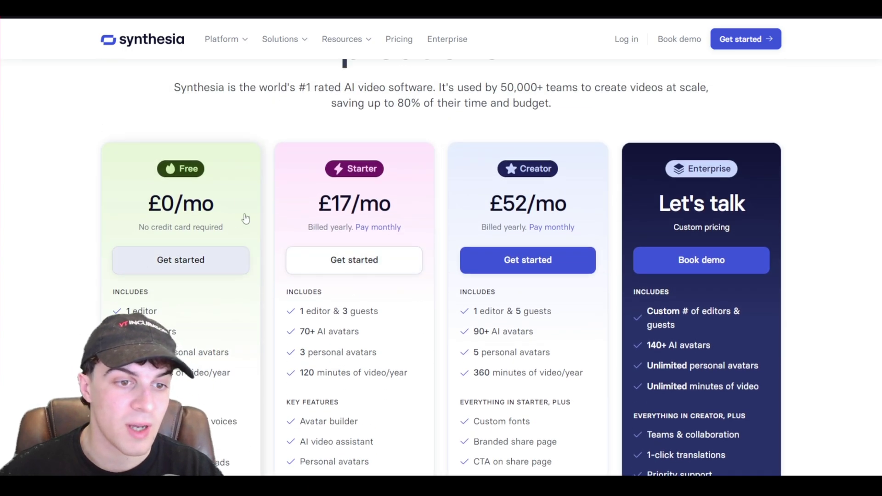
scroll(186, 327, "down", 2)
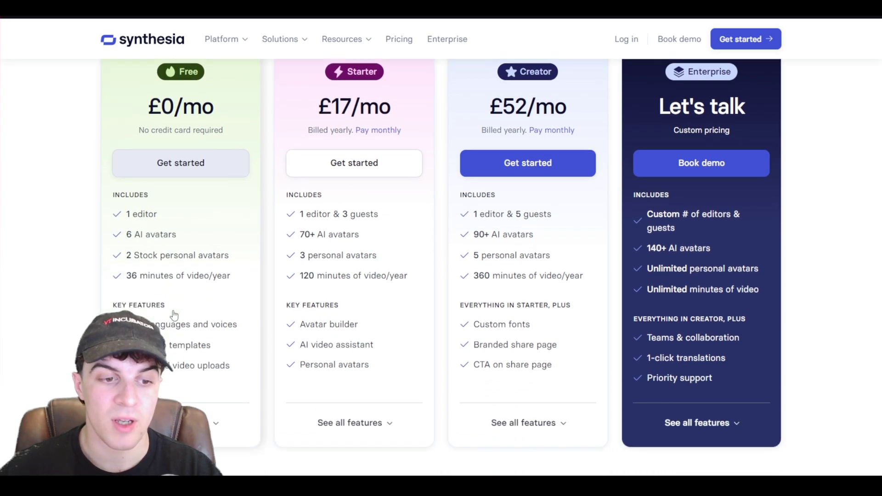
scroll(216, 257, "up", 2)
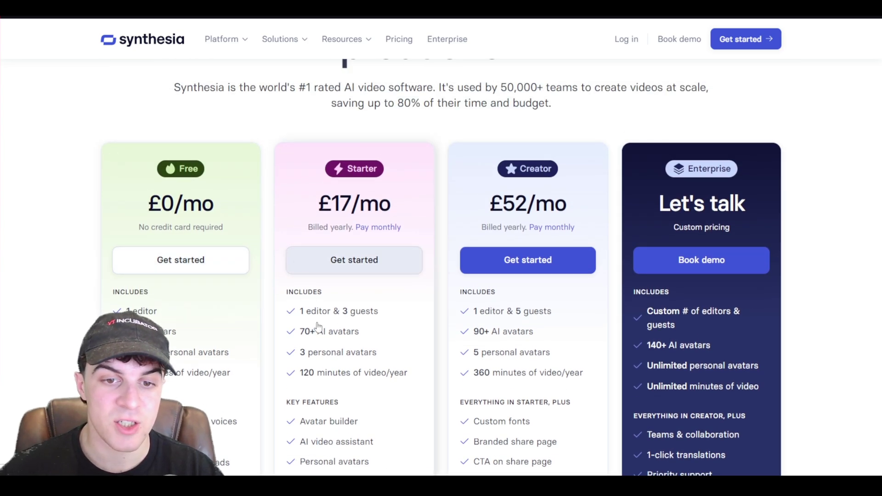
scroll(309, 441, "down", 2)
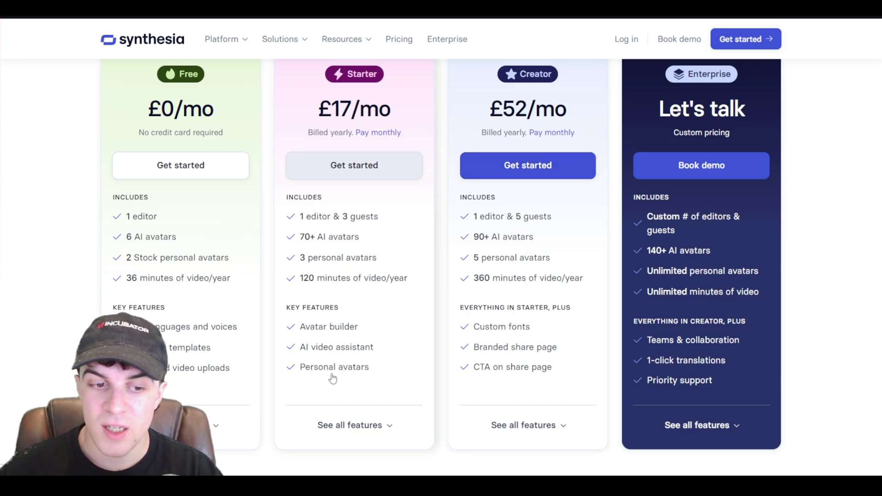
scroll(714, 279, "up", 3)
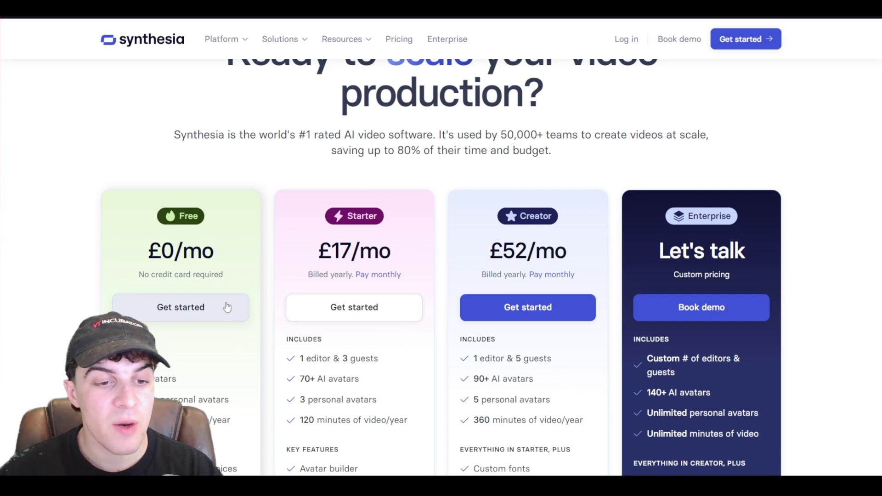
Sign up for the Free plan, then pick Personal Intro after previewing Weekly Update
left_click(204, 309)
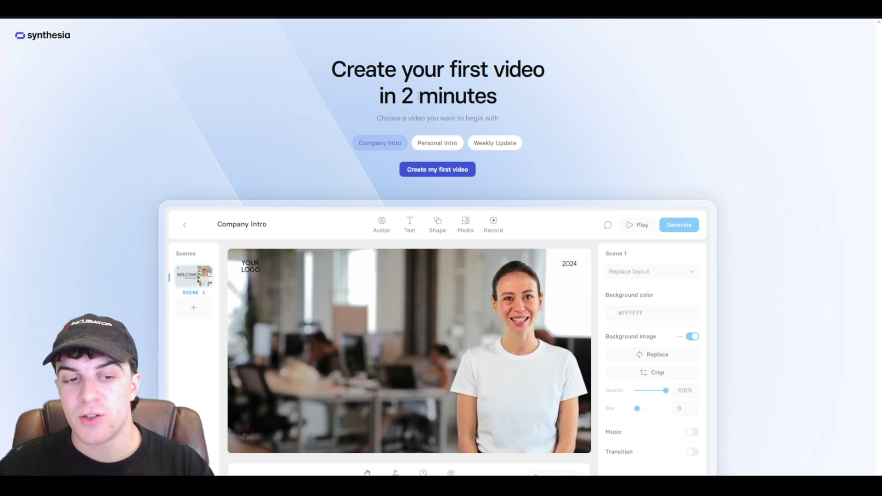
left_click(441, 144)
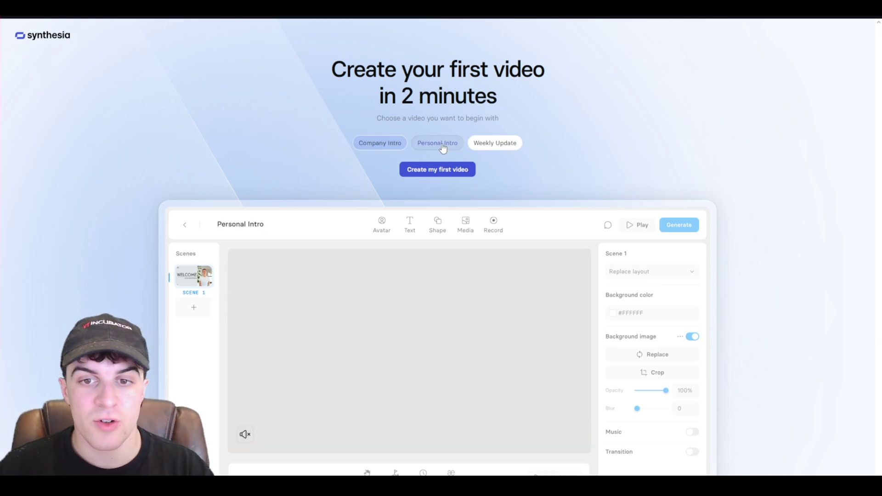
left_click(488, 146)
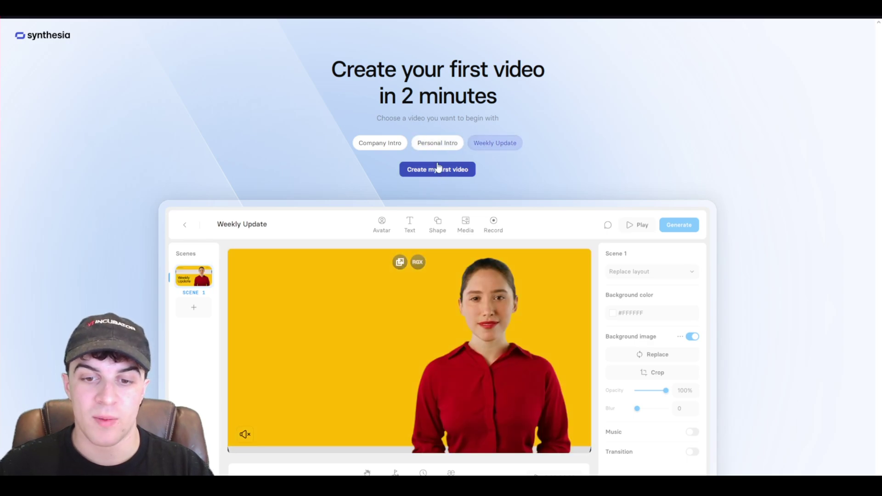
left_click(437, 142)
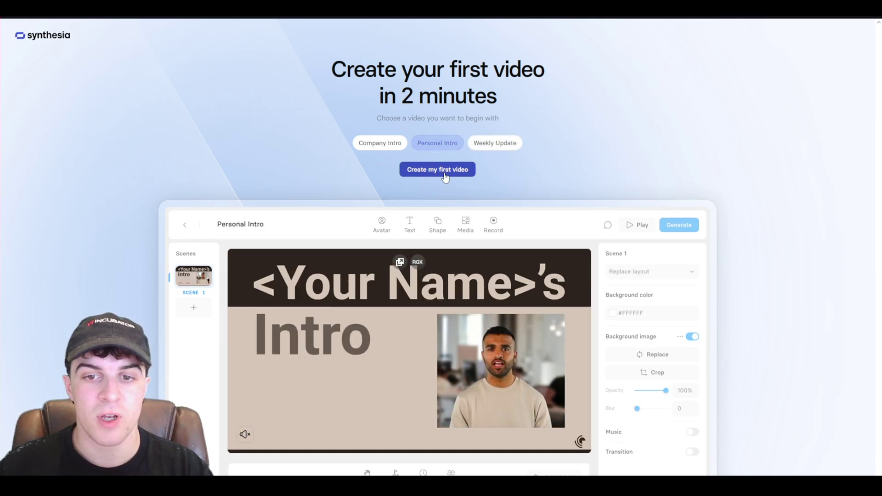
Create the Personal Intro video and dismiss the script tip and browser-support warning
left_click(443, 172)
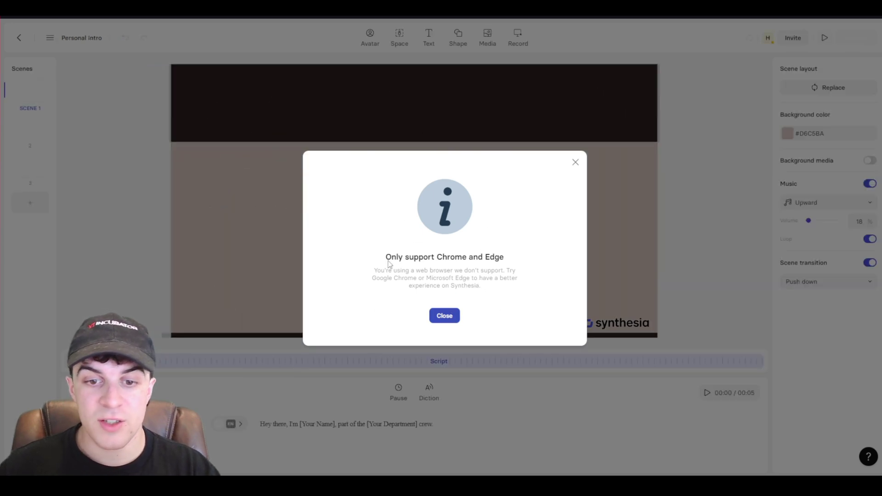
left_click(476, 227)
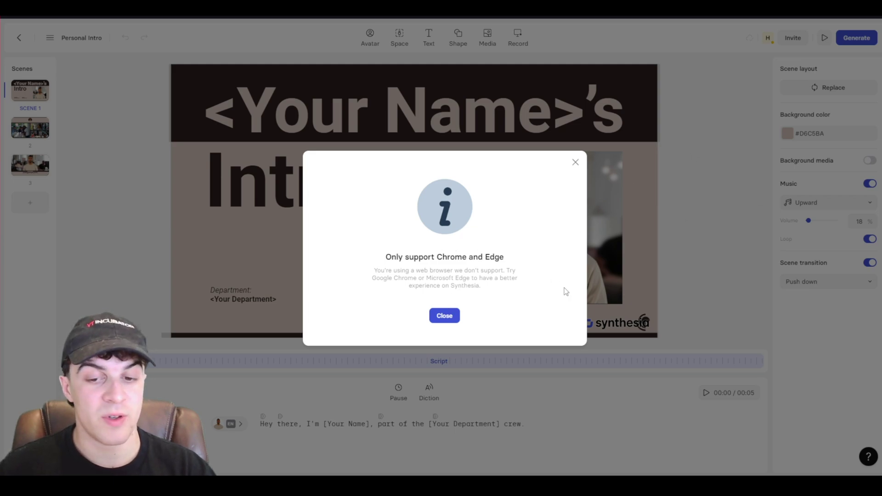
left_click(445, 316)
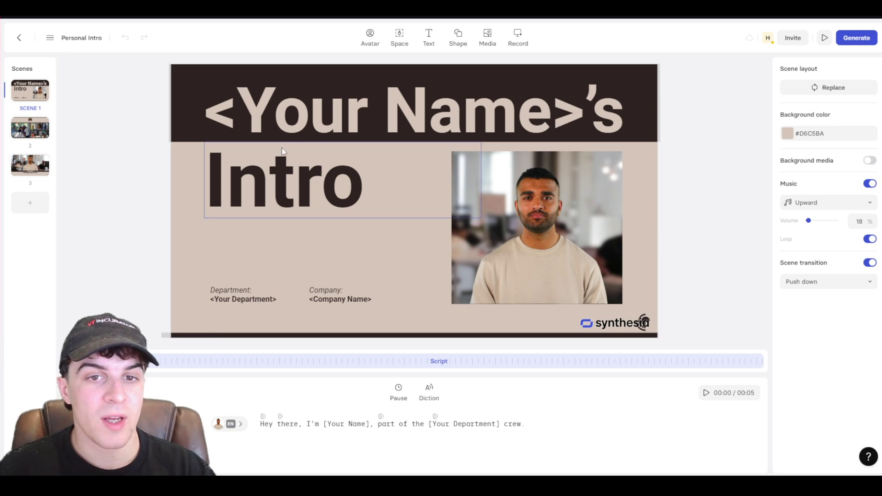
Change the scene 1 name title to 'YT INC'
double_click(383, 124)
left_click(692, 126)
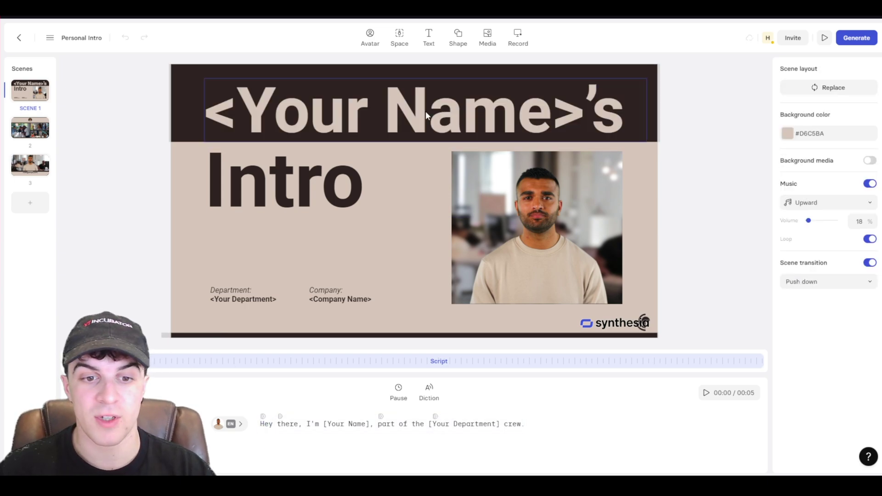
left_click(303, 123)
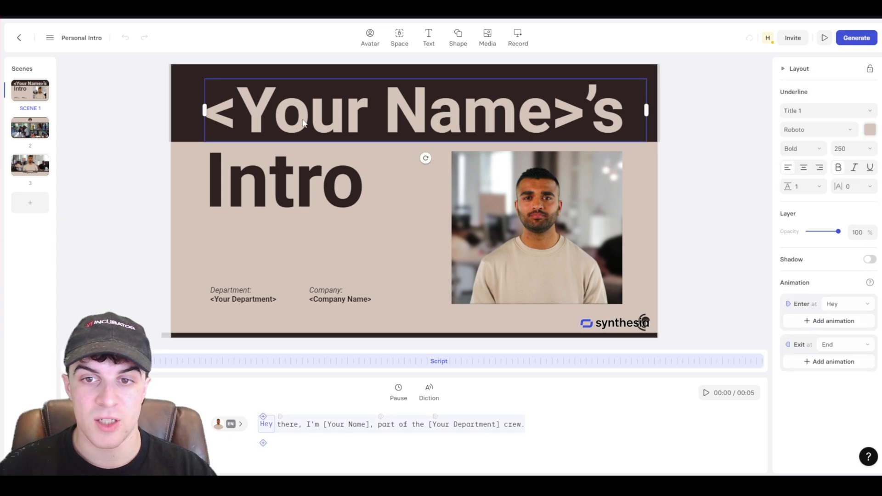
triple_click(359, 112)
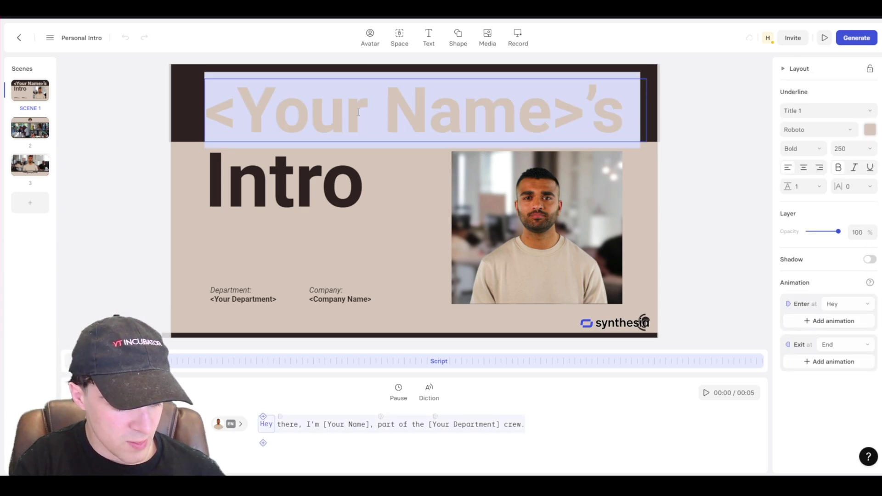
type("YT INC")
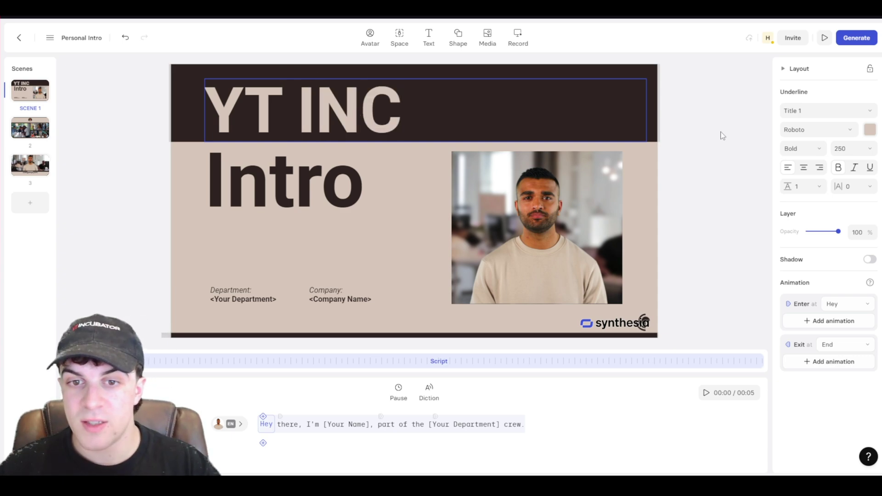
Replace the 'Intro' heading with 'Hello'
left_click(722, 136)
left_click(301, 166)
double_click(301, 166)
type("H")
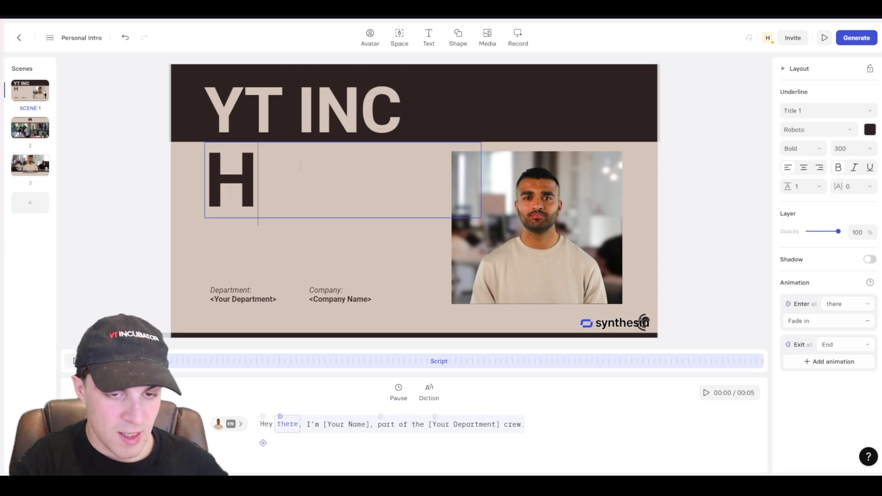
type("ello")
left_click(175, 334)
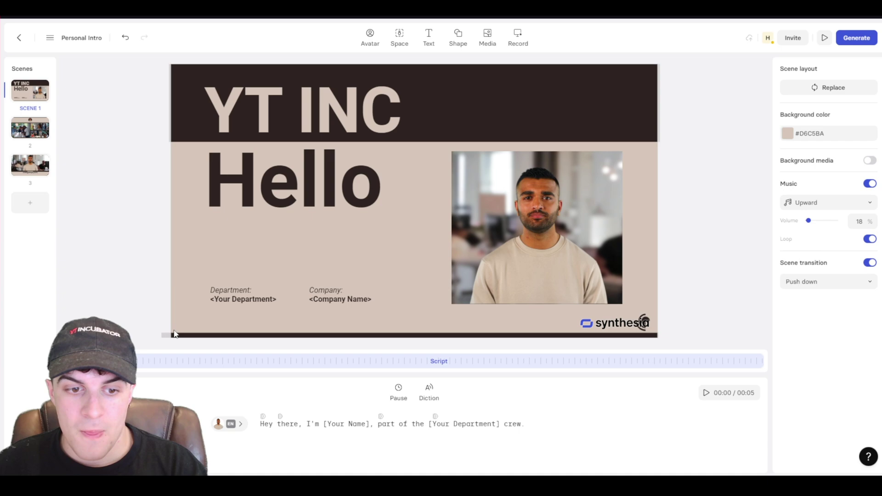
Replace the <Your Department> placeholder with 'HR & SALES'
left_click(246, 294)
left_click(319, 248)
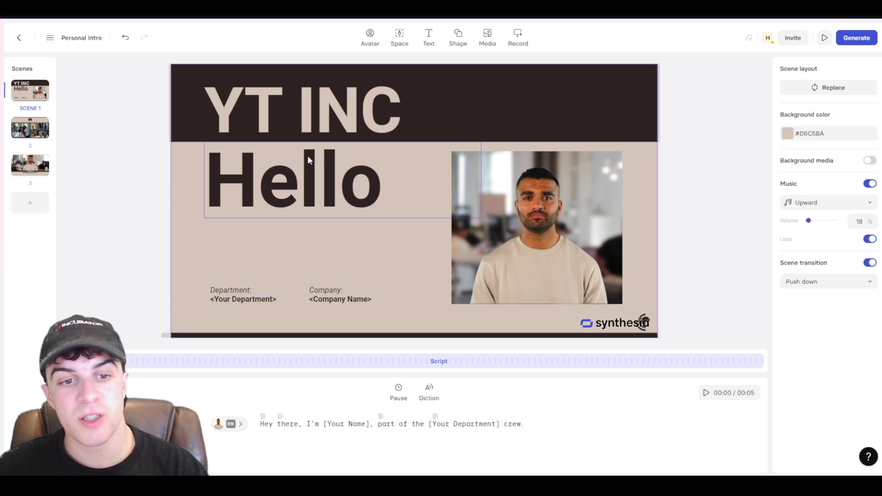
left_click(248, 292)
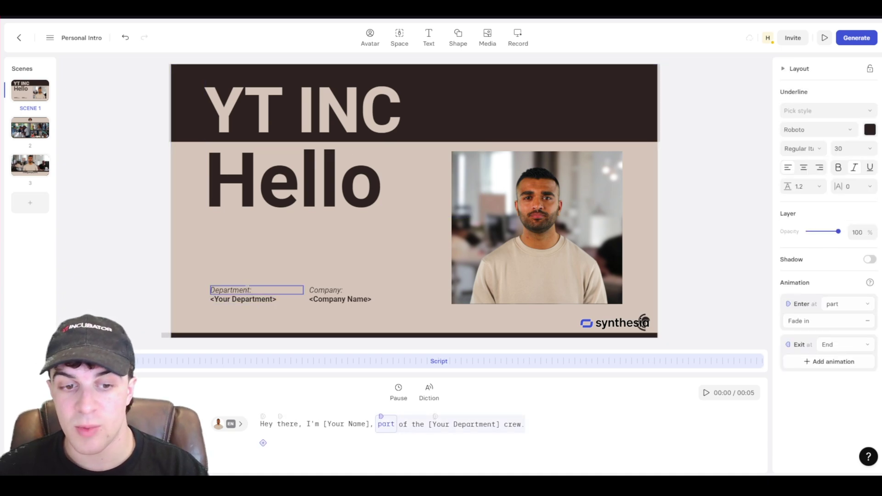
left_click(255, 300)
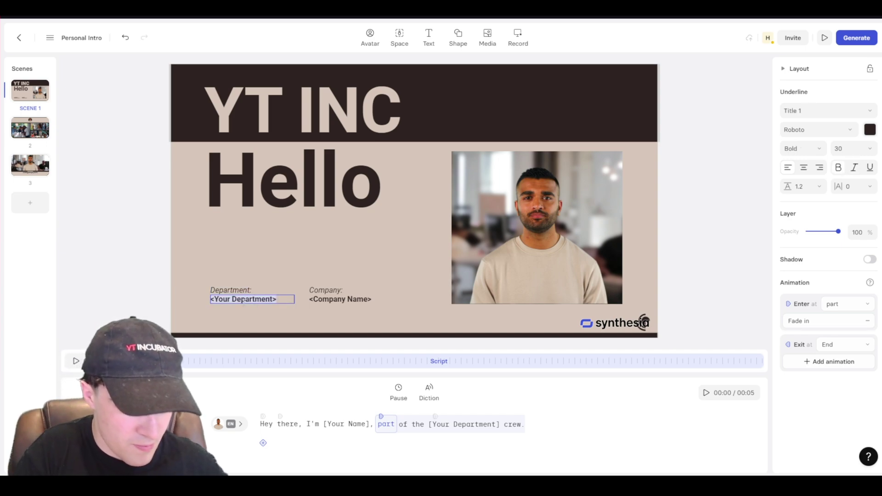
type("HR & SALES")
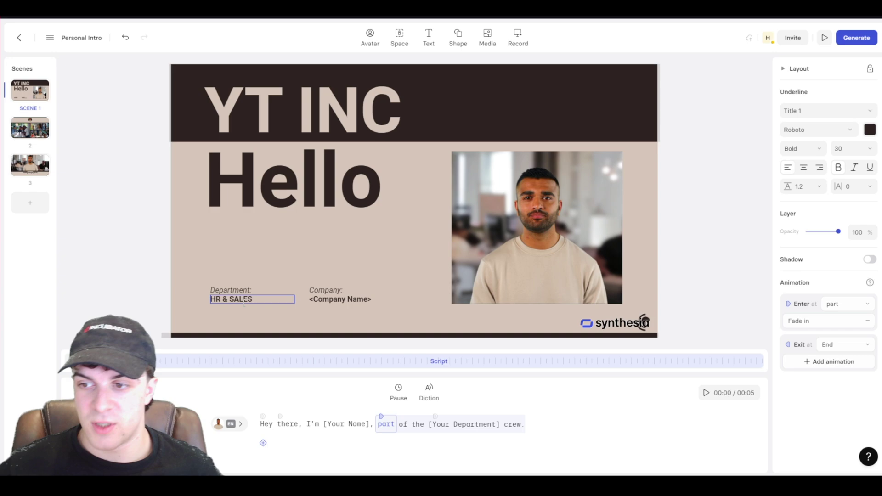
left_click(338, 189)
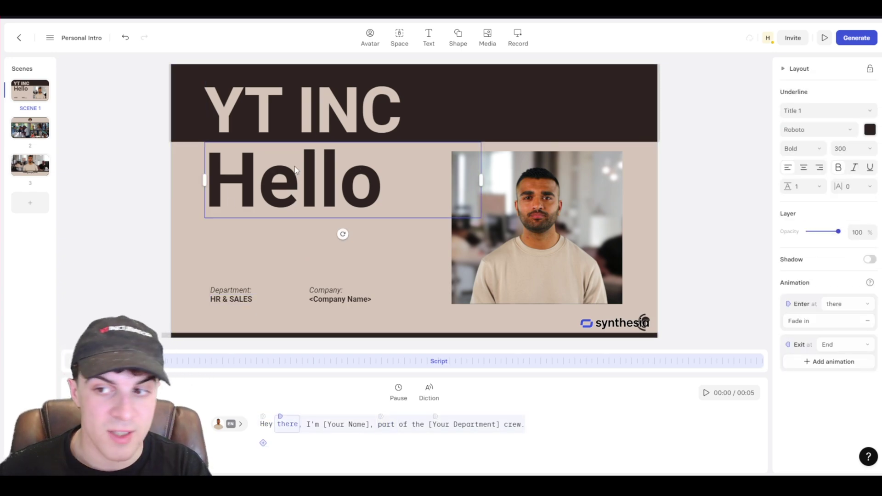
left_click(822, 118)
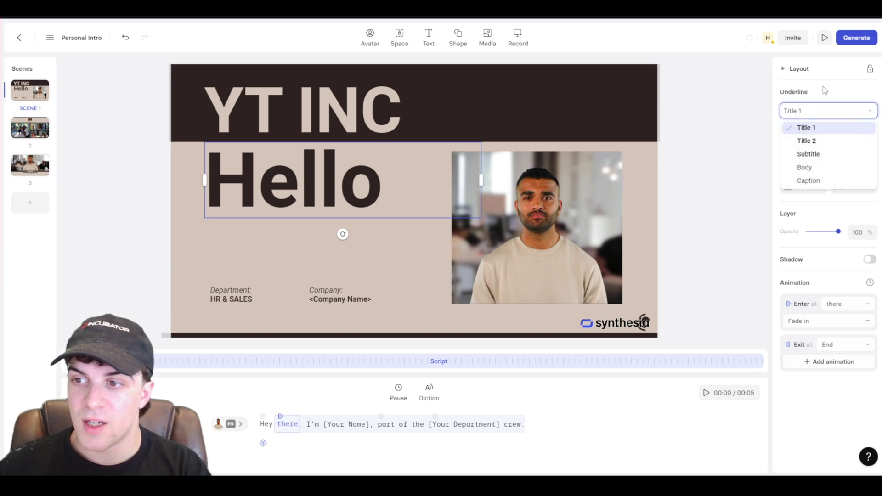
left_click(812, 112)
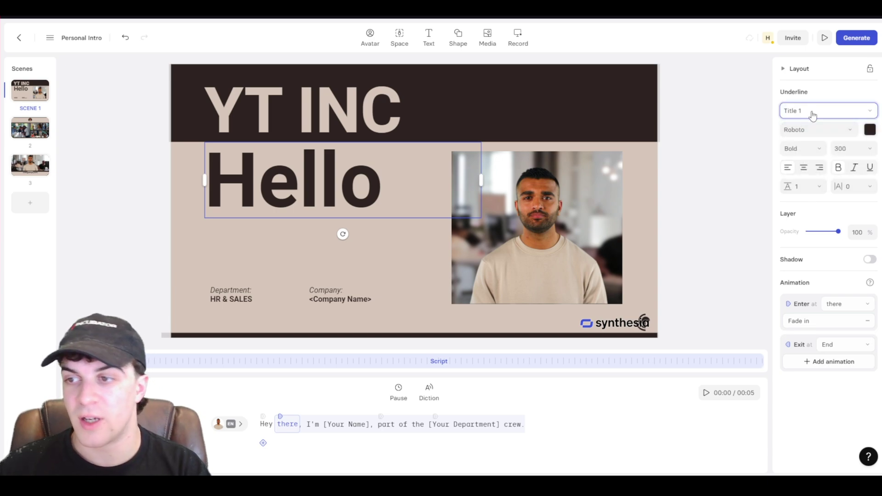
left_click(813, 113)
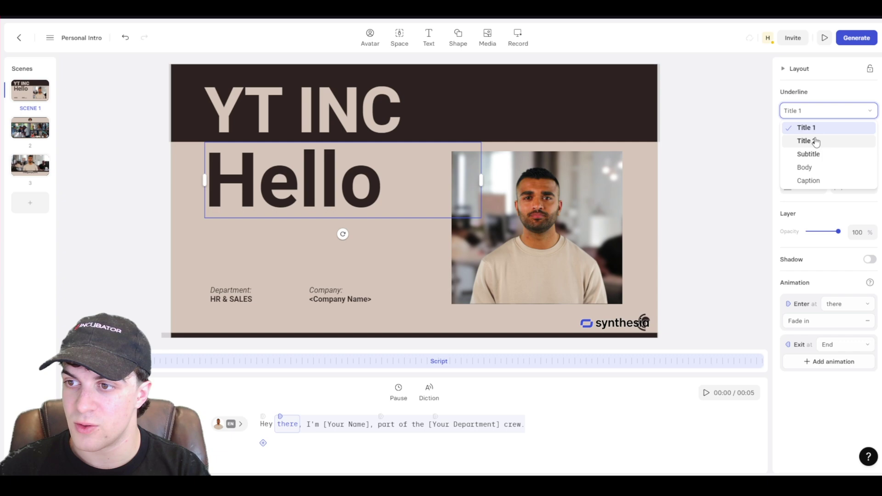
left_click(816, 155)
left_click(819, 111)
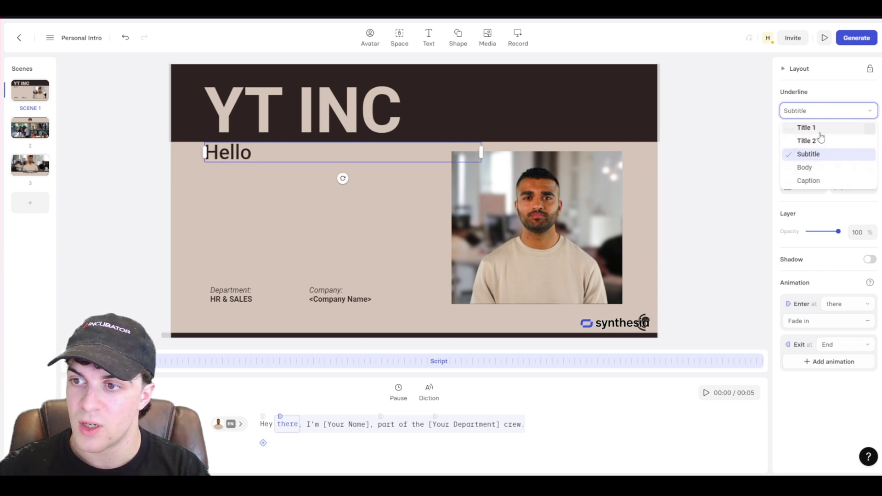
left_click(818, 128)
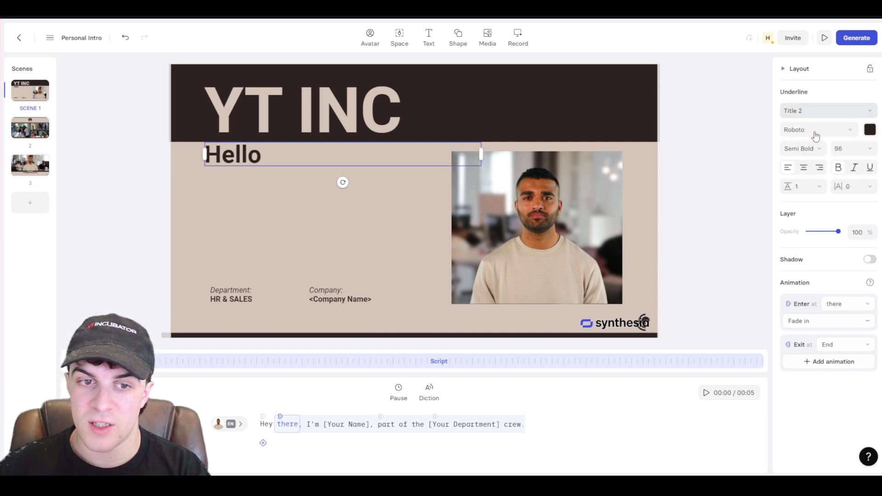
left_click(815, 111)
left_click(822, 180)
key("ctrl+z")
key("ctrl+z")
key("ctrl+z")
key("ctrl+z")
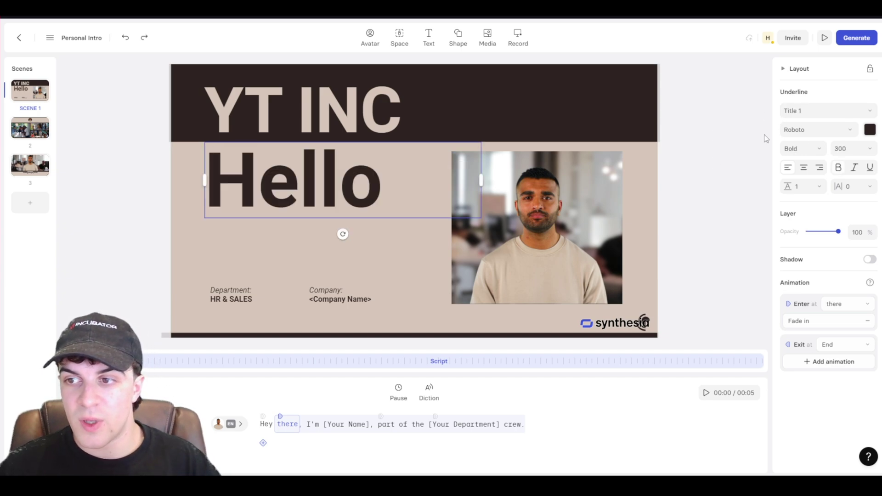
Set the Hello heading's font to Orbitron and its colour to red #A44C3C
left_click(813, 129)
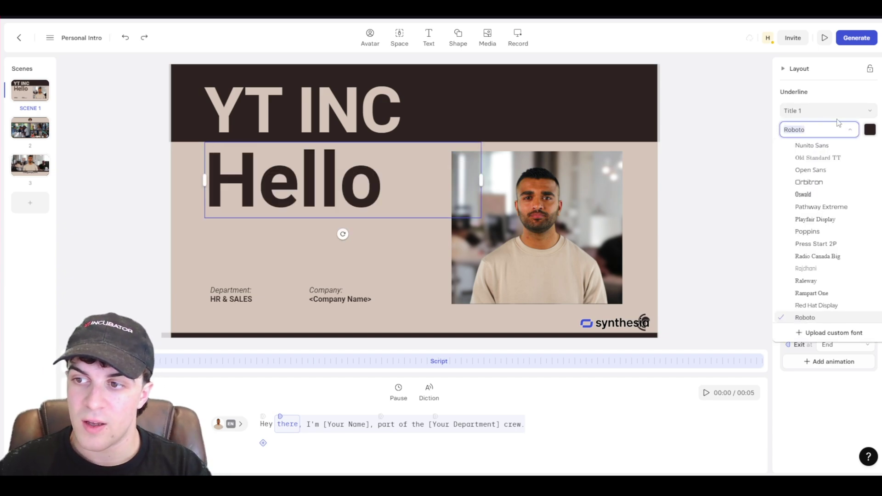
left_click(820, 182)
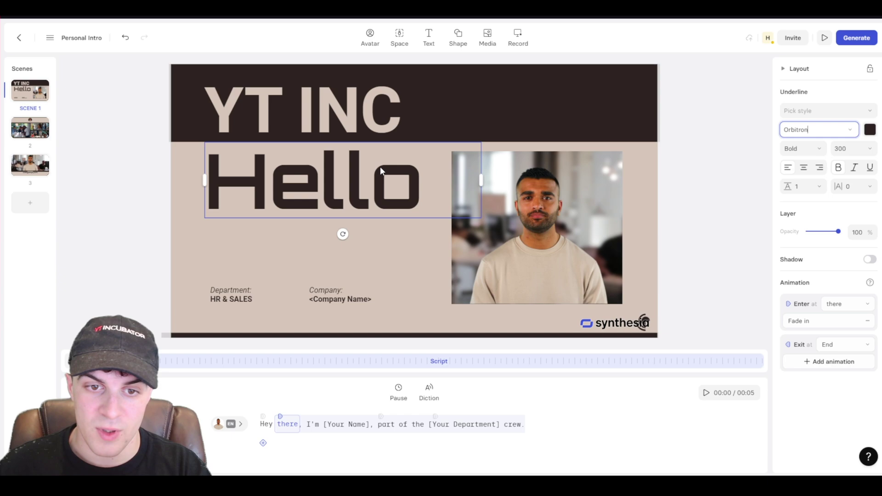
left_click(870, 130)
left_click(824, 190)
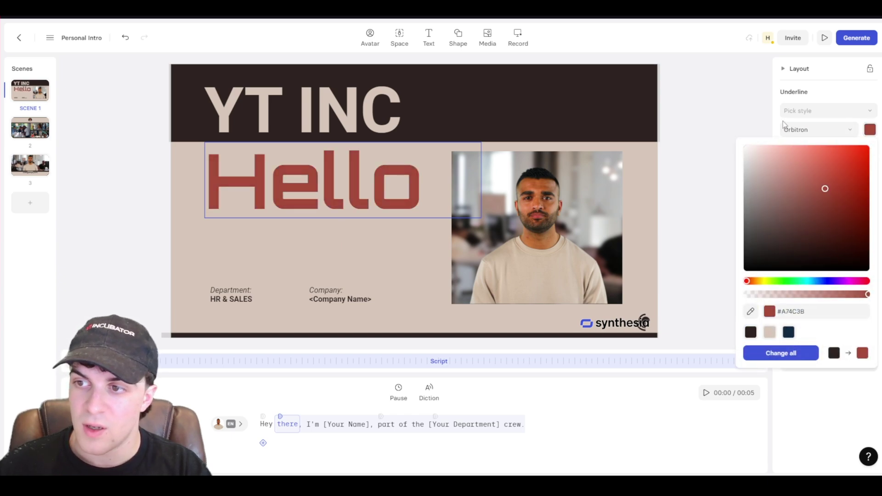
Adjust Hello's font weight and size, trying Heavy weight and size 60
left_click(808, 93)
left_click(803, 148)
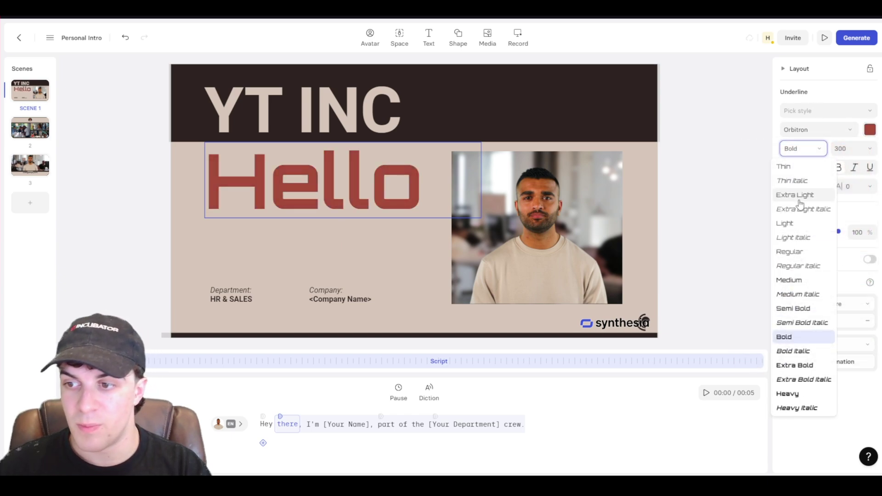
left_click(788, 393)
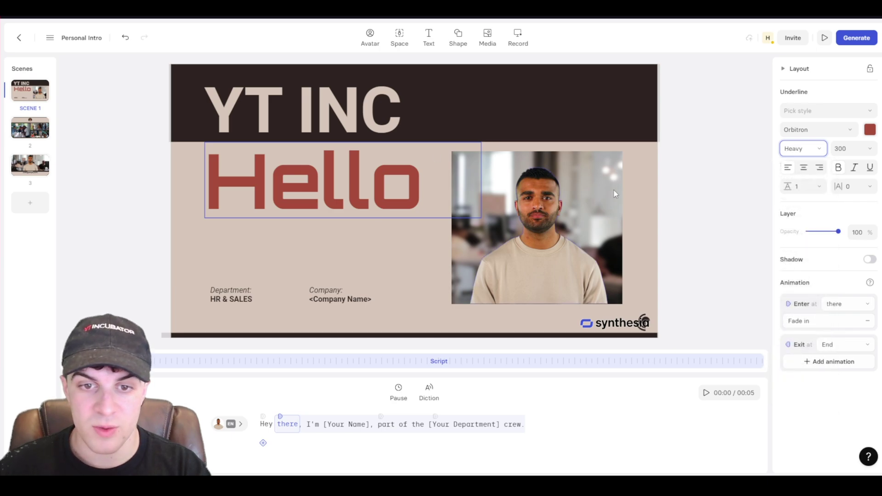
left_click(870, 151)
left_click(851, 306)
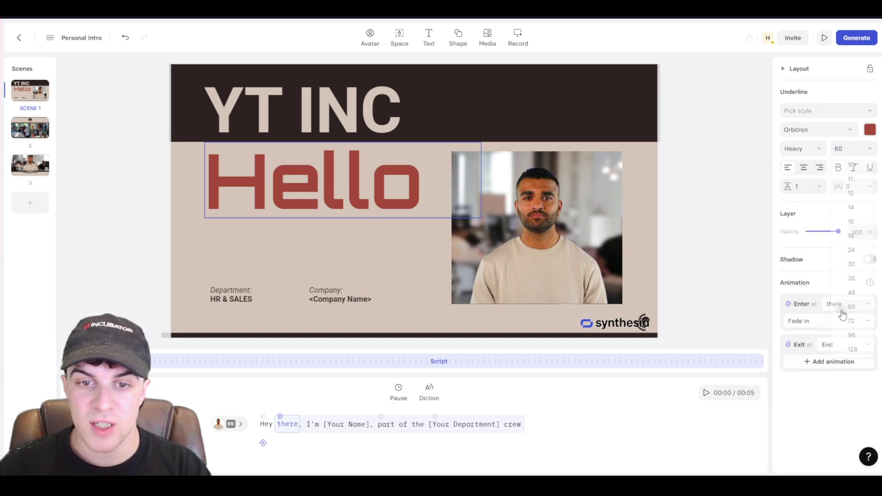
Try centre, right and left alignment plus italic and underline, leaving Hello left-aligned and plain
left_click(807, 178)
left_click(819, 174)
left_click(820, 176)
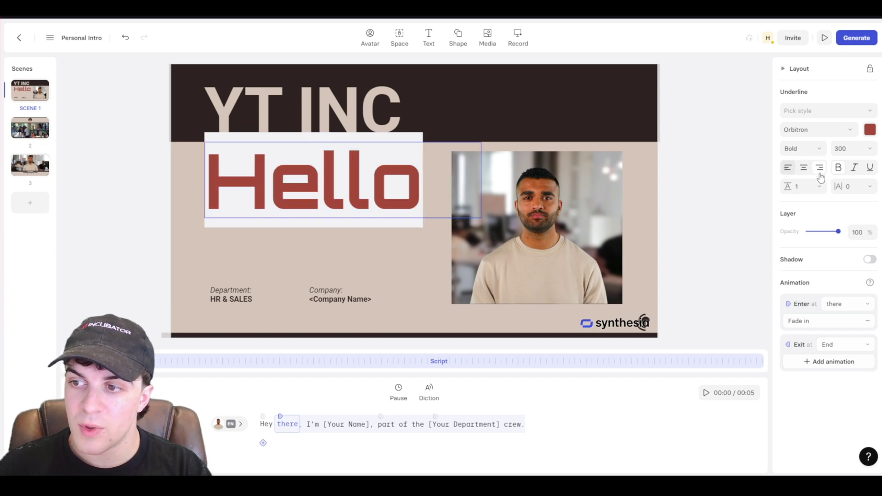
left_click(855, 169)
left_click(869, 168)
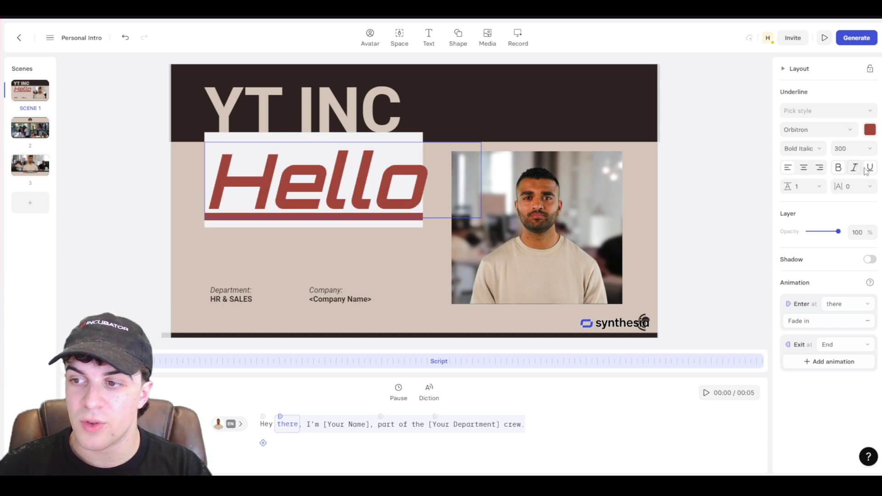
left_click(854, 168)
Keep Hello's line height at 1 after trying 2, and set letter spacing to -0.05
left_click(812, 188)
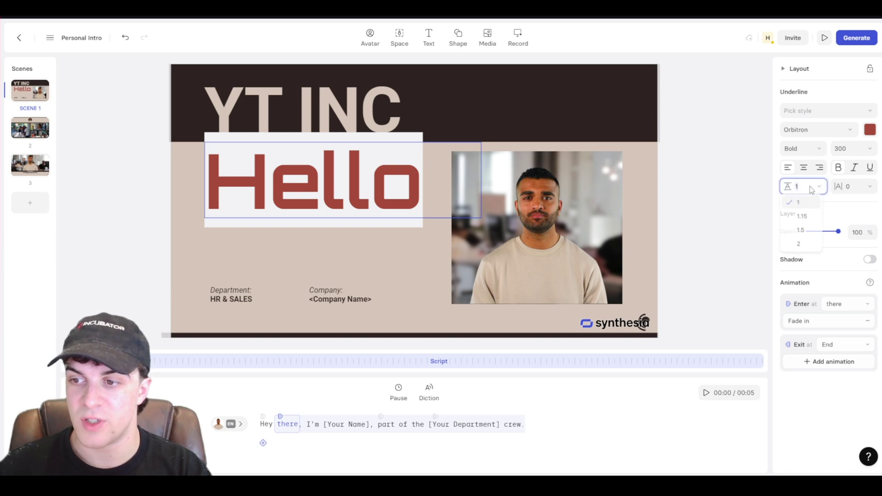
left_click(799, 246)
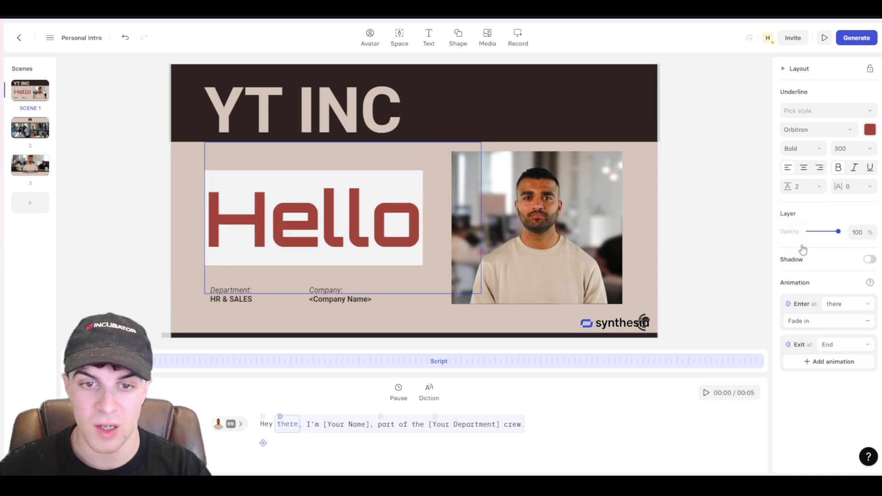
left_click(800, 184)
left_click(805, 203)
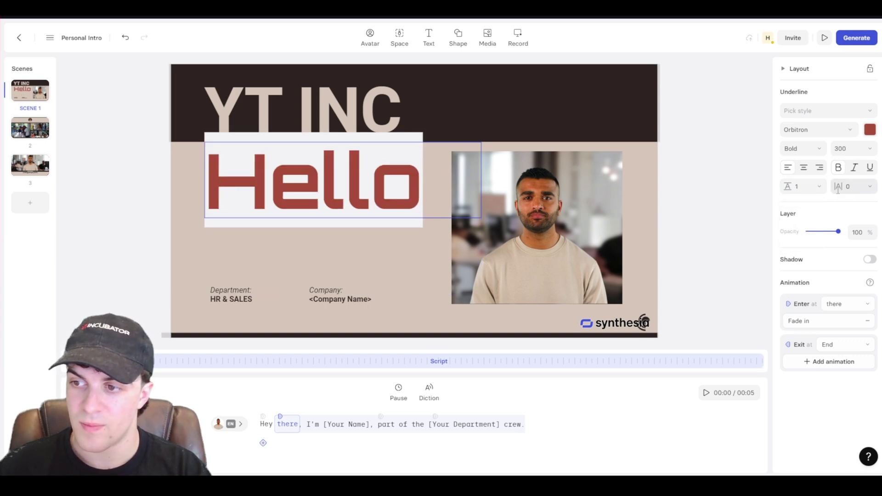
left_click(854, 186)
left_click(853, 203)
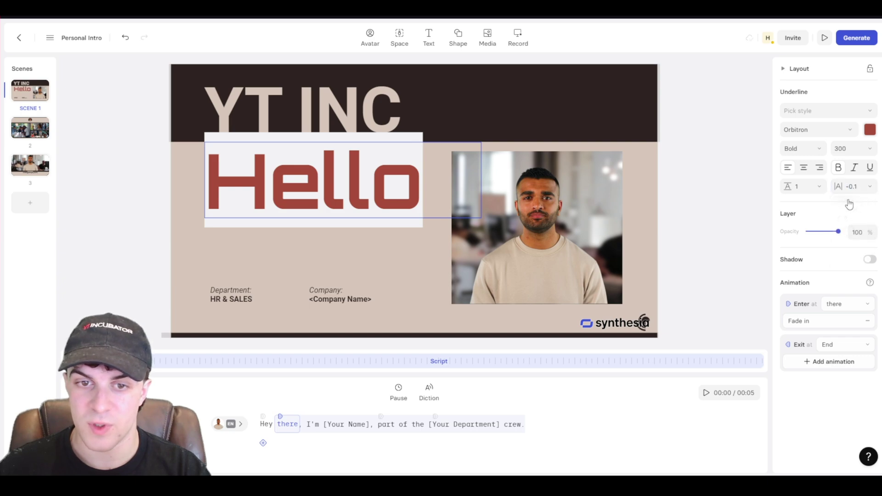
left_click(853, 189)
left_click(857, 213)
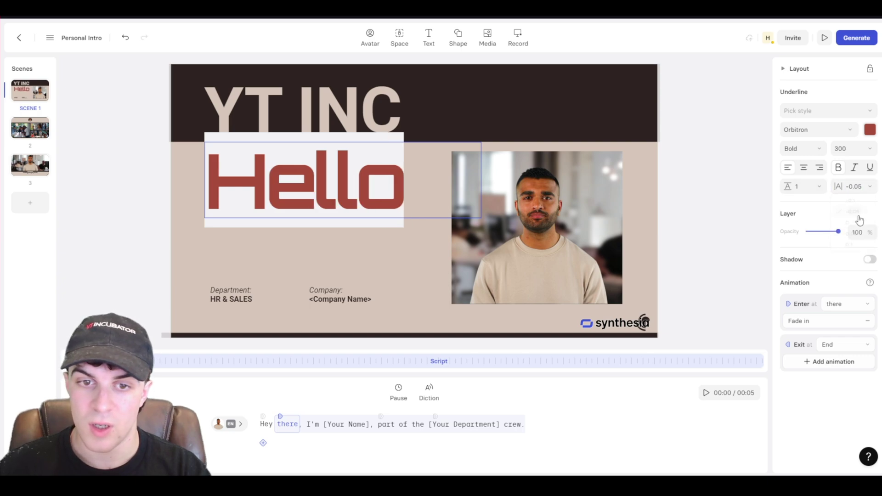
Test opacity and Soft, Regular and Retro shadows, ending at full opacity with no shadow
left_click_drag(837, 233, 867, 228)
left_click(869, 260)
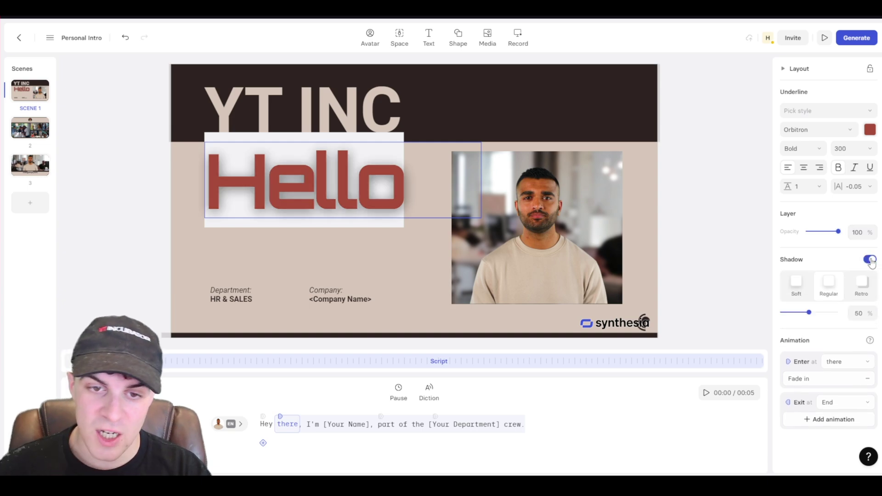
left_click(799, 287)
left_click(827, 288)
left_click(862, 287)
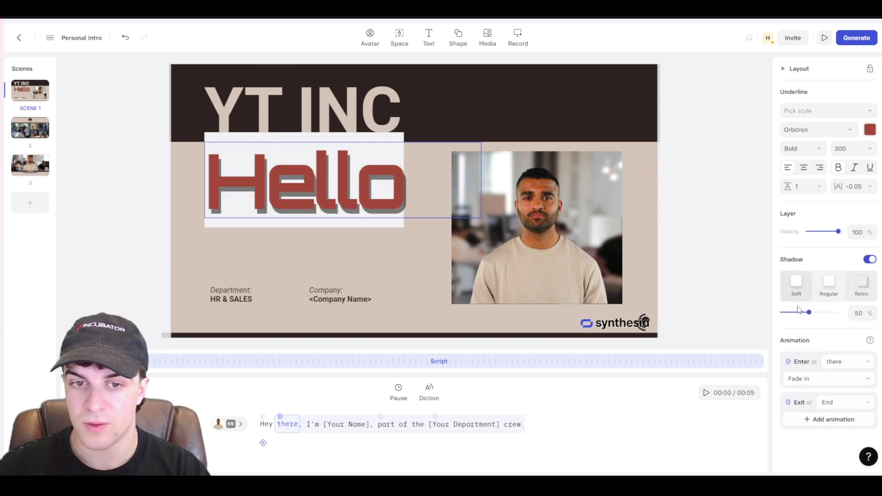
left_click(836, 279)
left_click(866, 260)
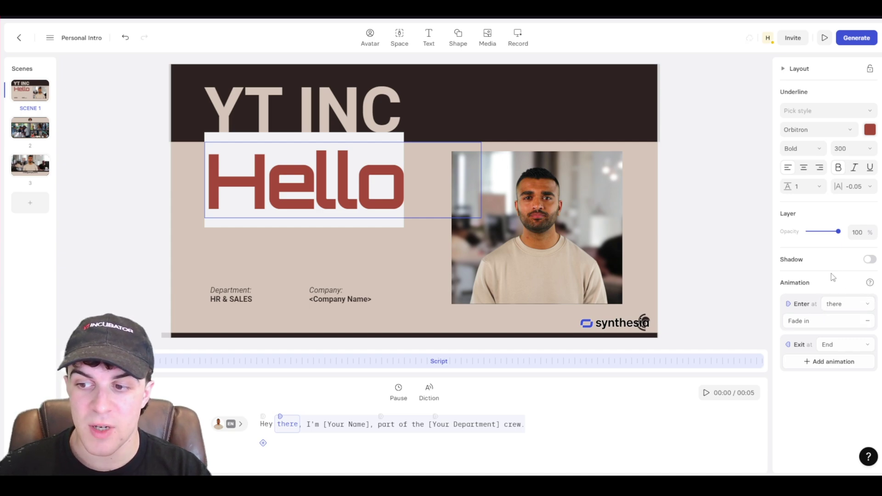
Check the Hello fade-in's start trigger, keeping it at the word 'there'
left_click(815, 321)
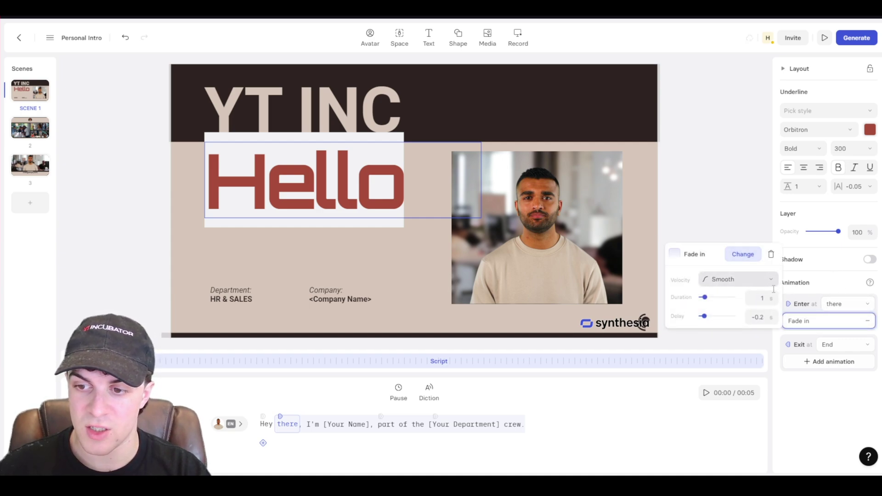
left_click(853, 303)
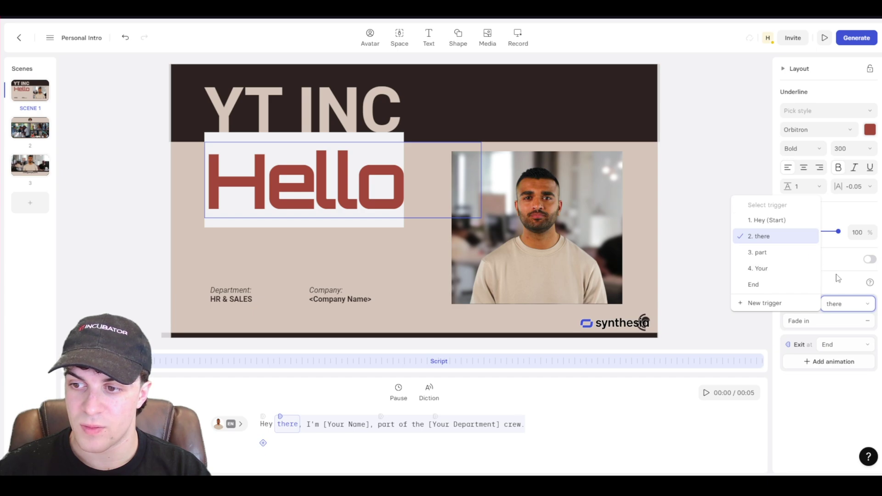
left_click(843, 287)
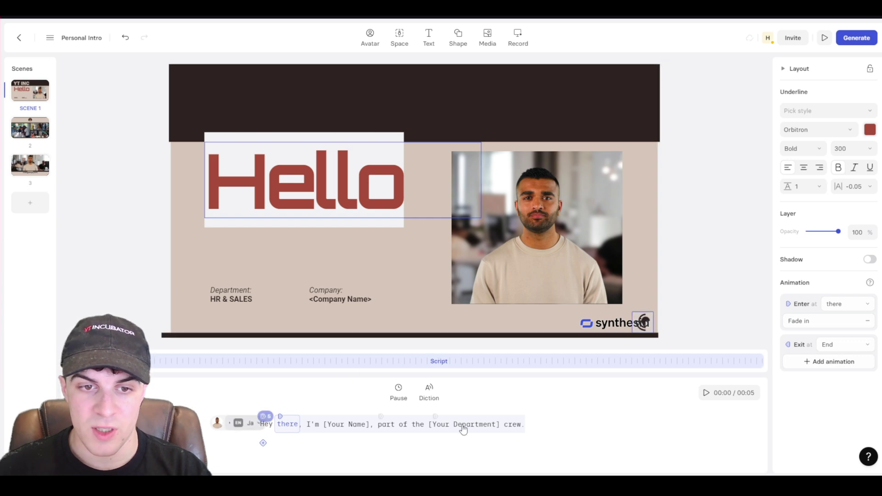
double_click(317, 173)
left_click(850, 305)
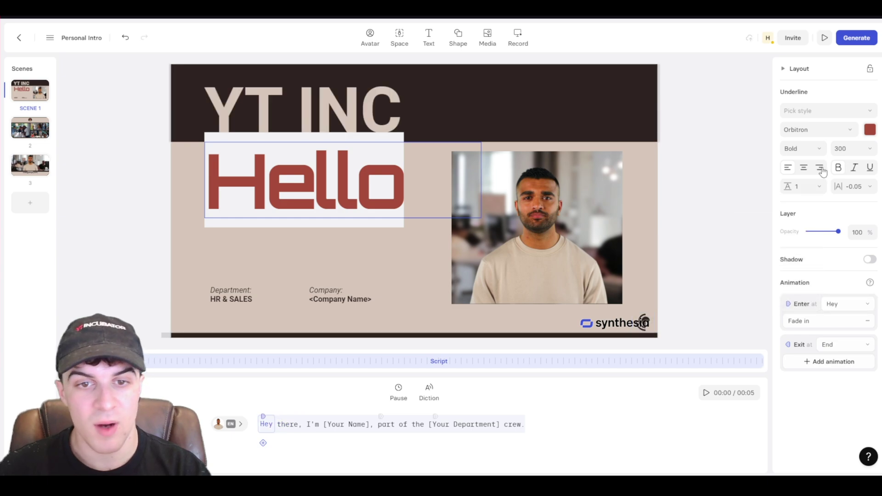
Set the Hello fade-in velocity to Bounce, and leave the exit animation unset
double_click(328, 191)
left_click(824, 325)
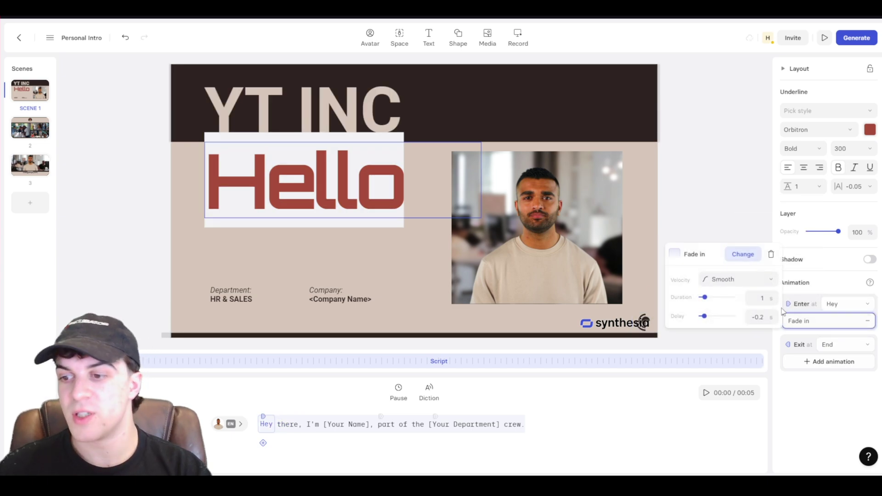
left_click(719, 280)
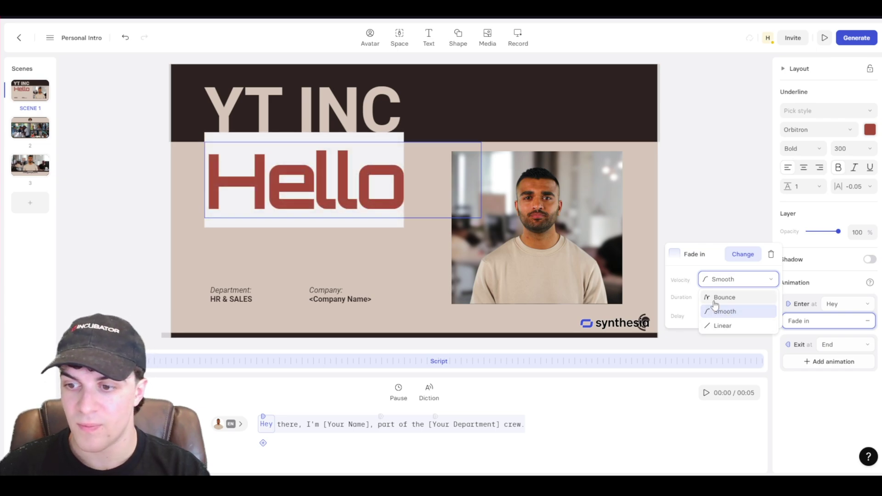
left_click(715, 299)
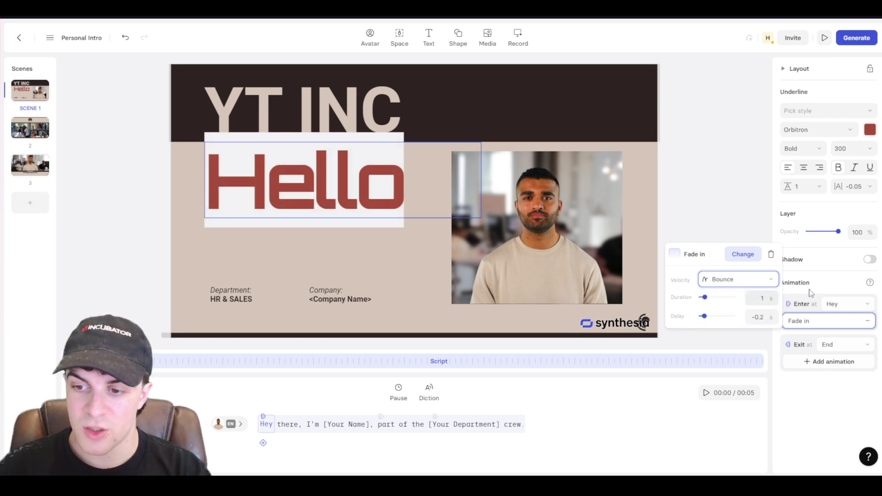
left_click(841, 330)
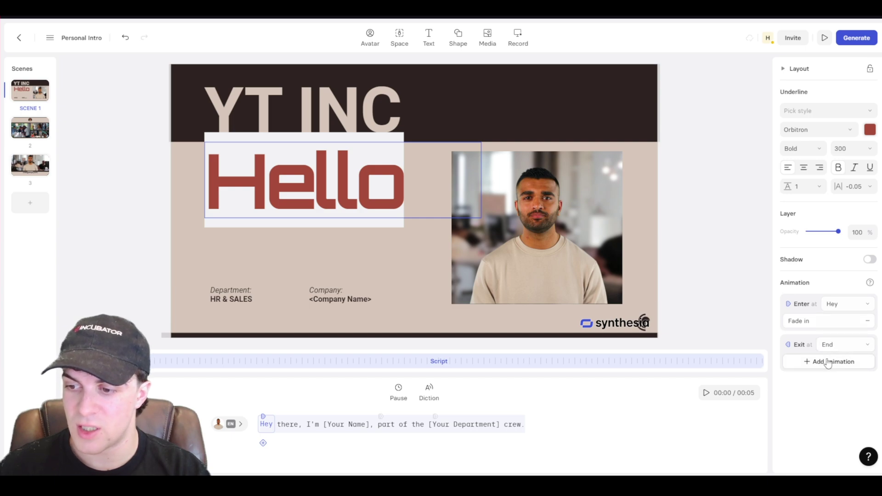
left_click(807, 361)
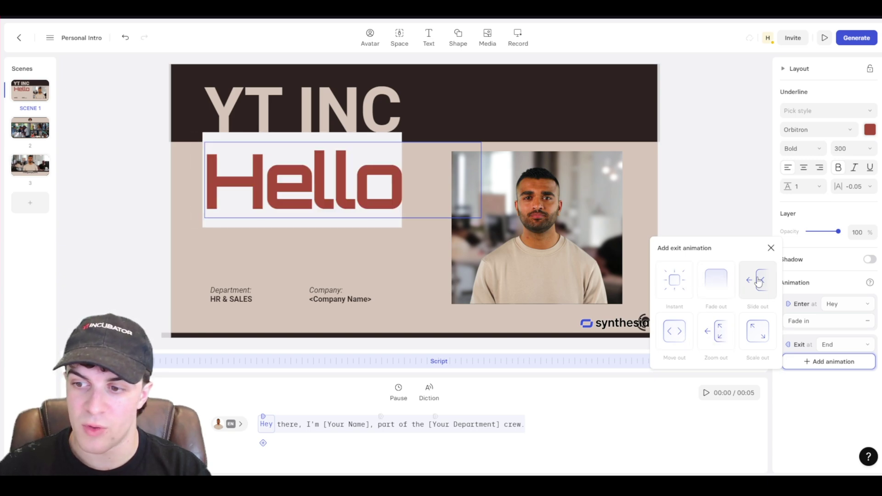
left_click(791, 328)
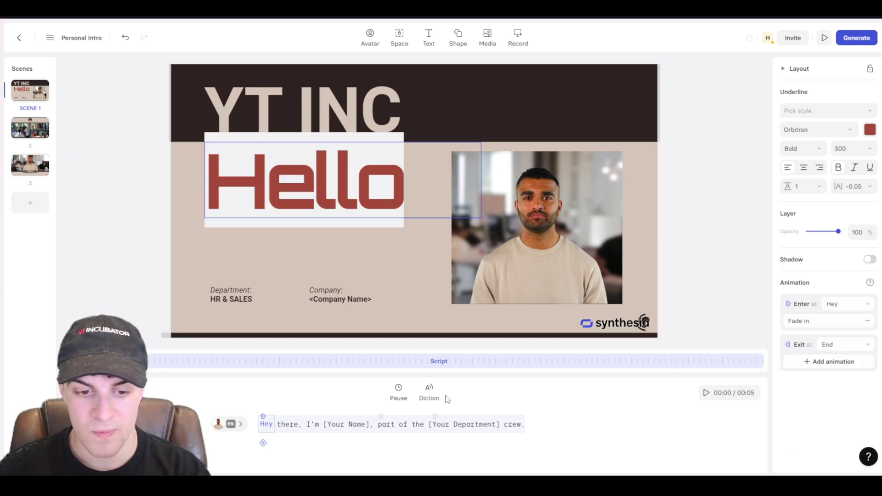
Deselect Hello and select the presenter avatar on the scene 1 canvas
left_click(270, 423)
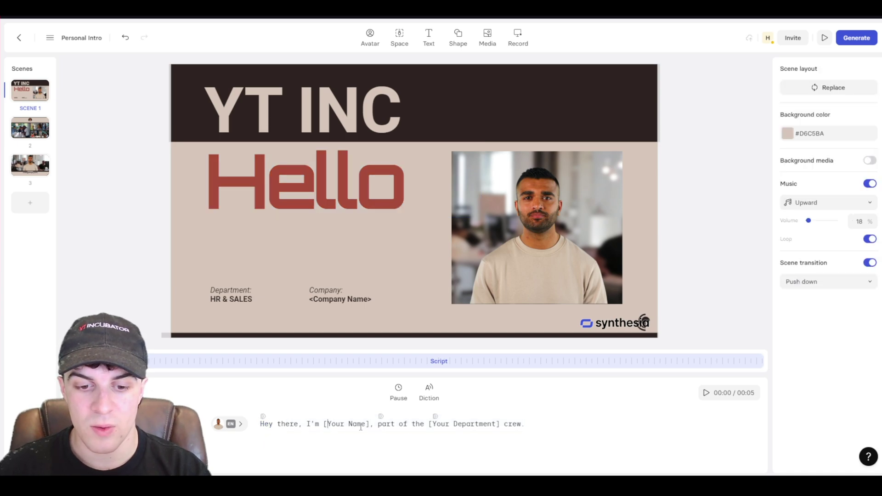
left_click_drag(535, 424, 270, 423)
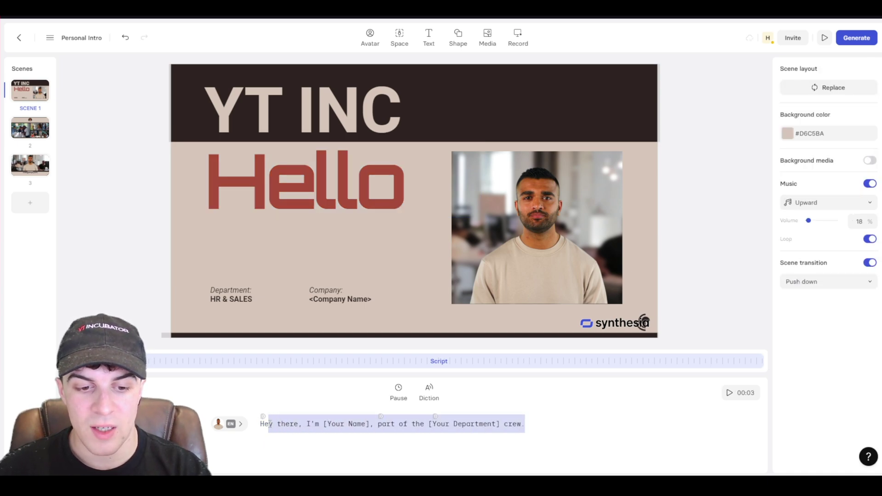
left_click(314, 429)
left_click(561, 206)
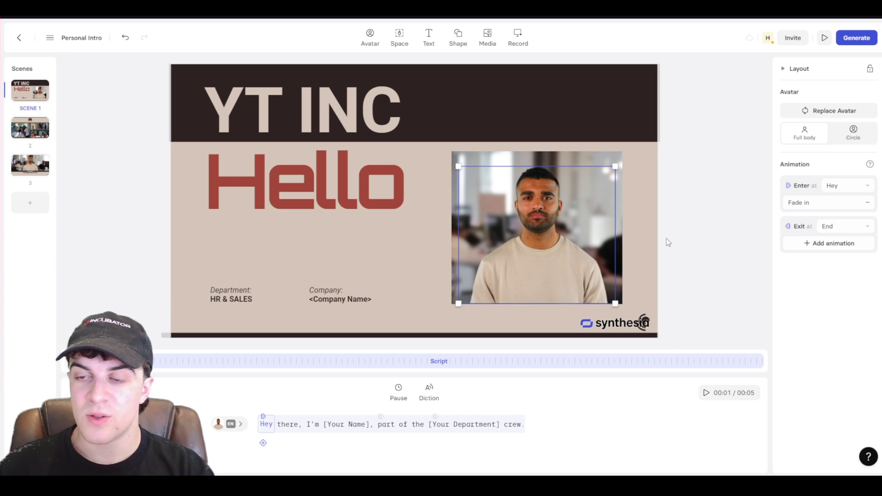
left_click(766, 179)
left_click(571, 200)
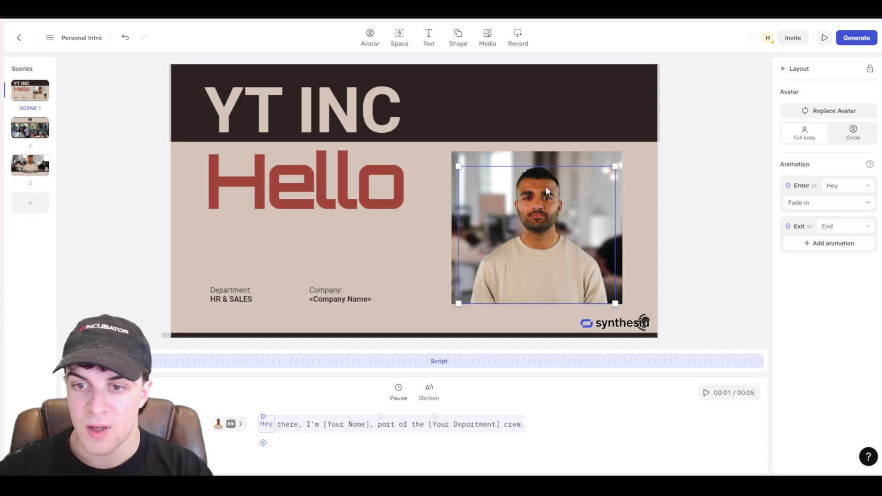
Open Replace Avatar and scroll through stock avatars such as Ada, Alex and Jordan
left_click(805, 111)
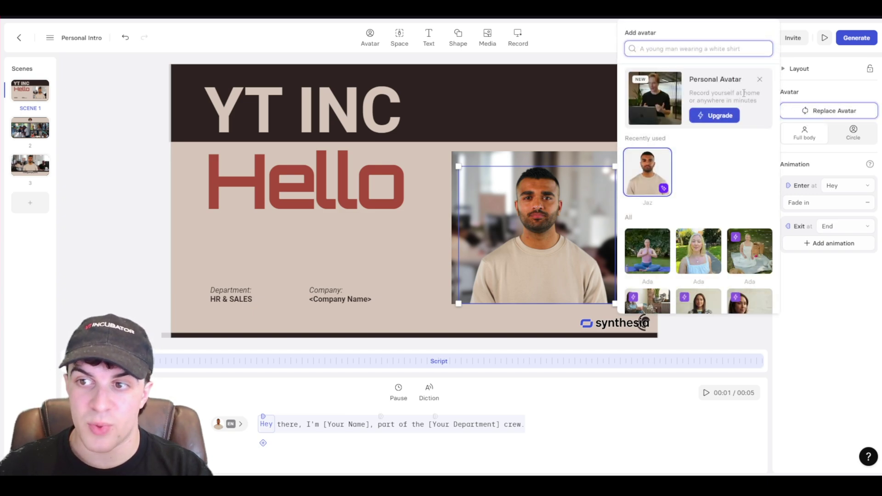
scroll(703, 193, "down", 5)
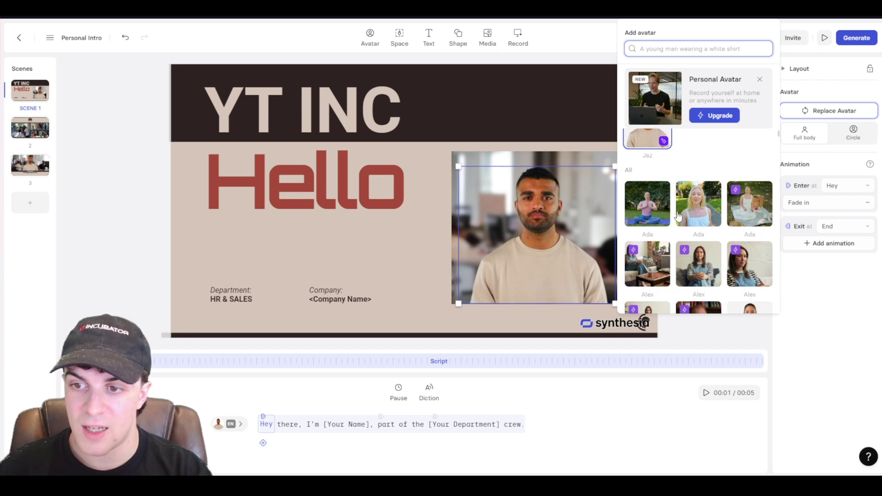
scroll(694, 197, "down", 3)
scroll(694, 196, "up", 5)
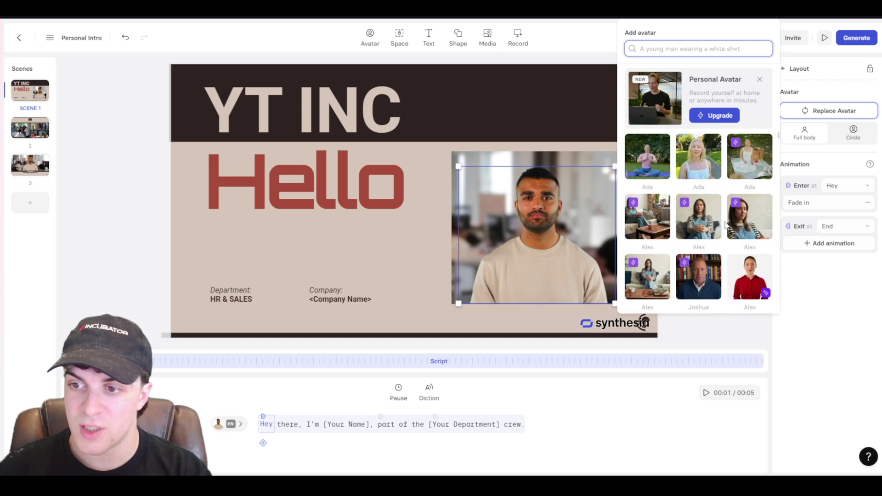
scroll(661, 212, "down", 5)
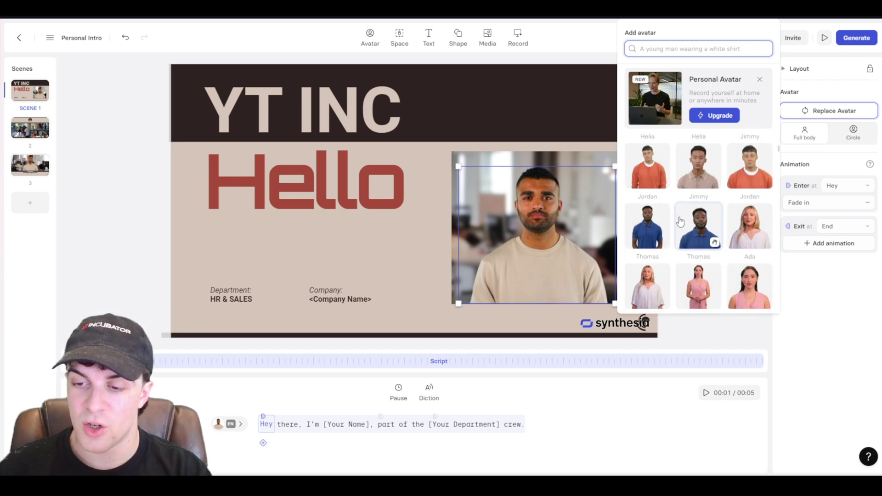
scroll(682, 219, "down", 5)
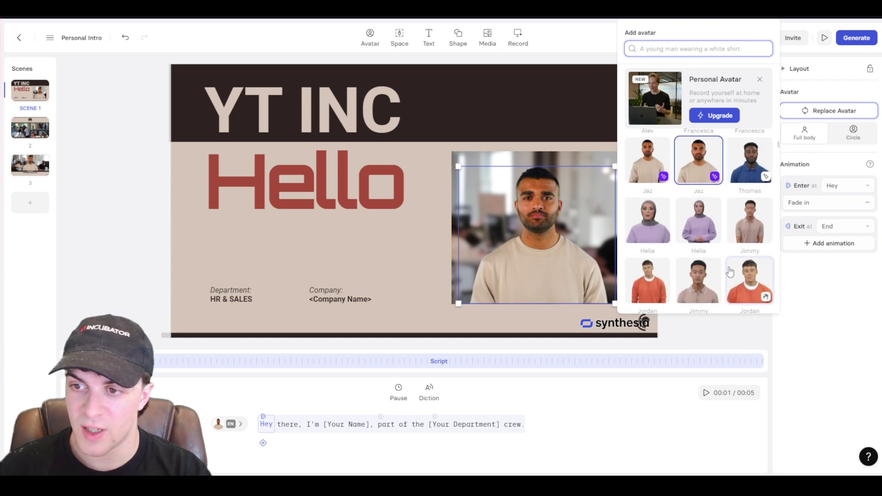
scroll(727, 209, "up", 2)
scroll(726, 209, "up", 2)
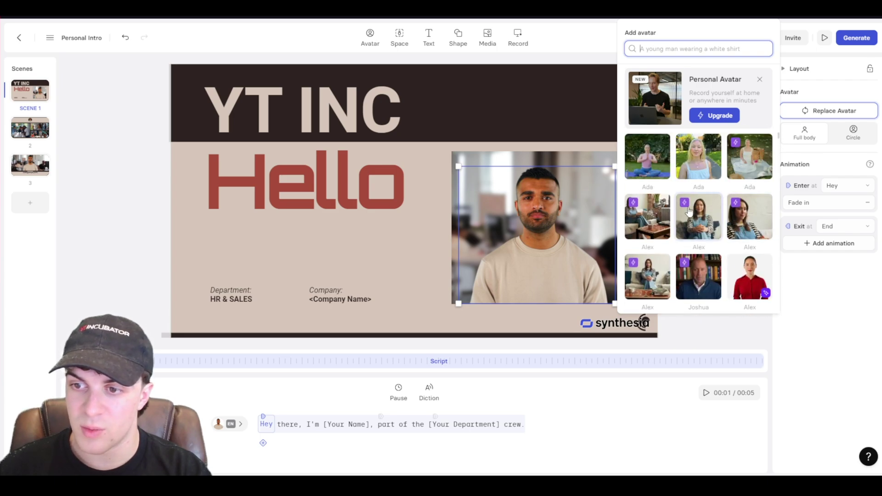
scroll(689, 206, "down", 5)
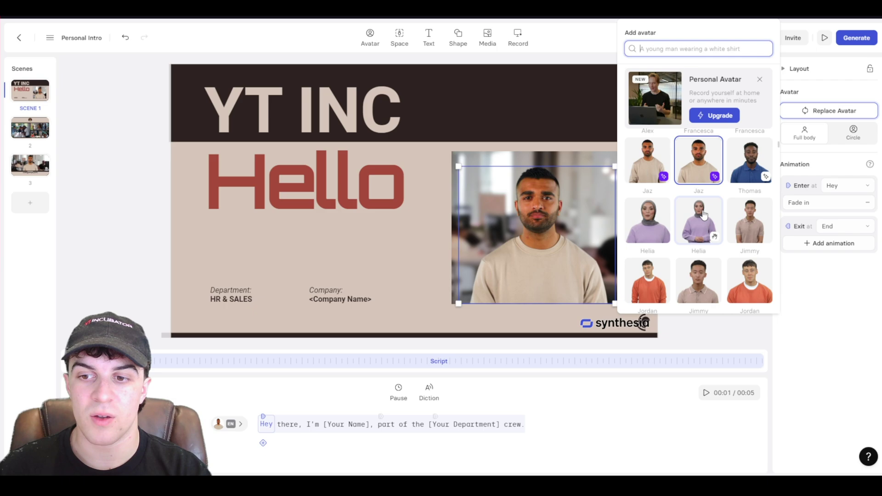
scroll(680, 230, "down", 2)
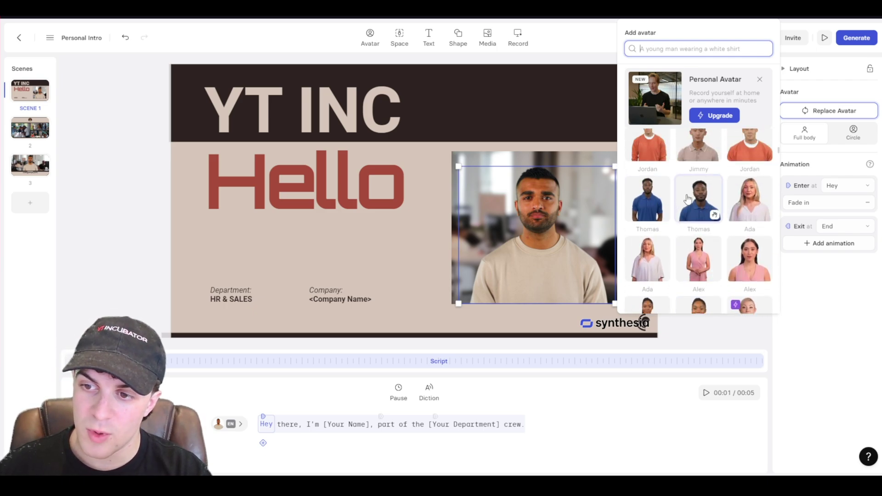
Choose Thomas, the man in the blue polo, keeping Full body framing after trying Circle
left_click(688, 201)
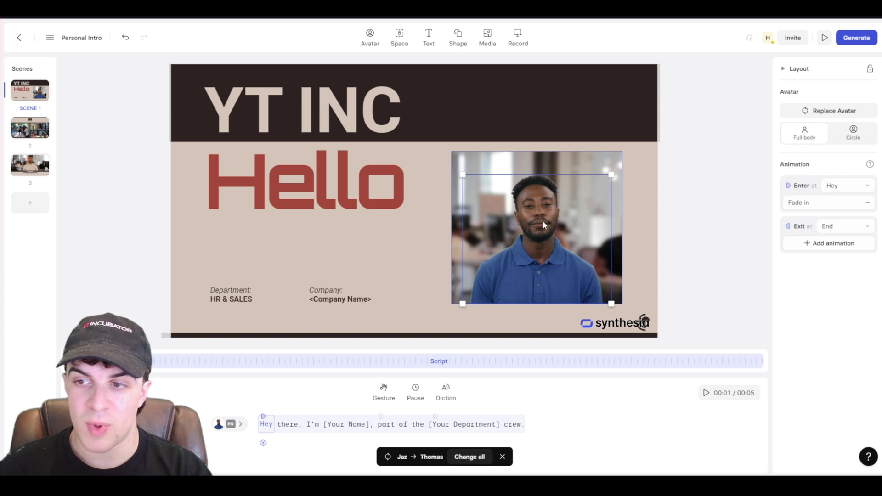
left_click(848, 133)
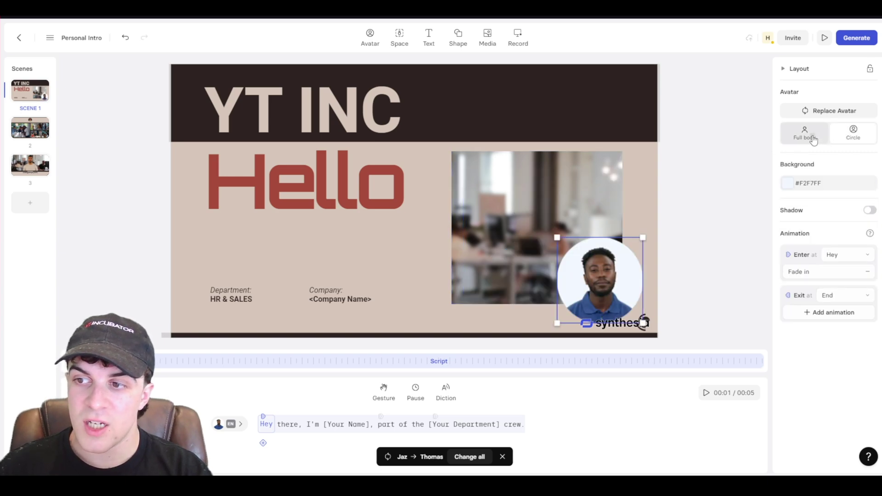
left_click(812, 138)
left_click(849, 134)
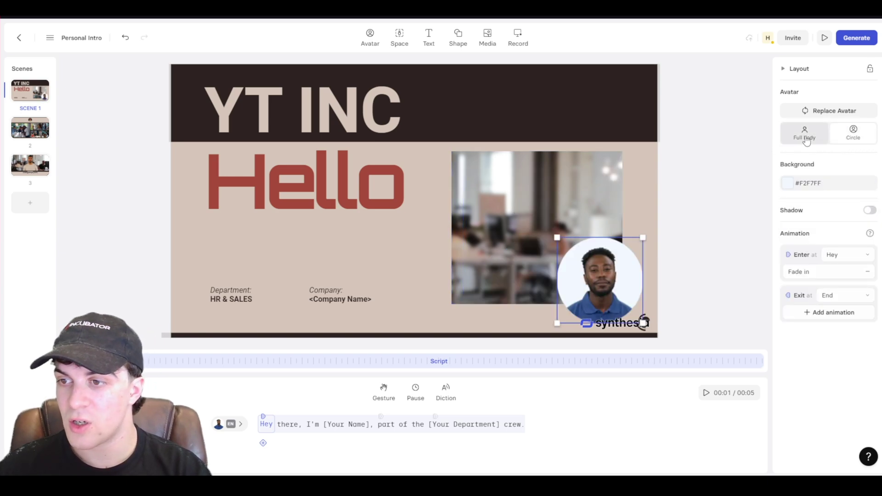
left_click(804, 138)
Reopen and close the avatar gallery unchanged, then expand and collapse the Layout settings
left_click(819, 117)
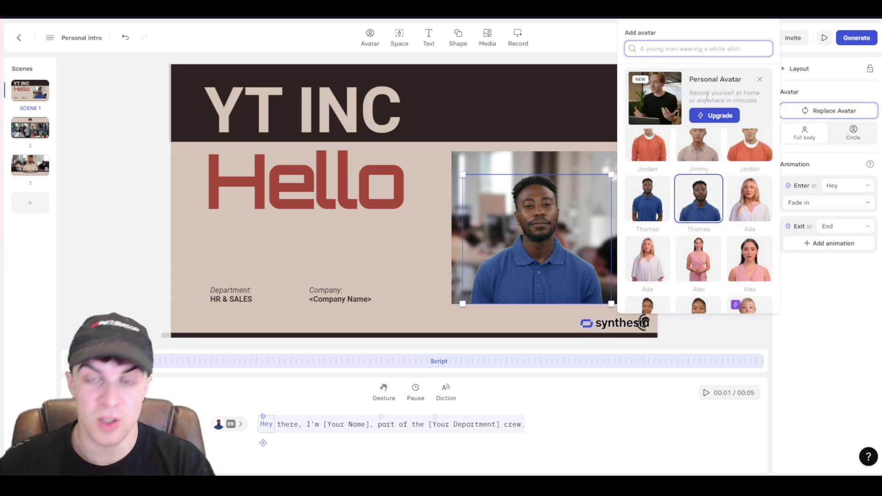
scroll(698, 220, "down", 10)
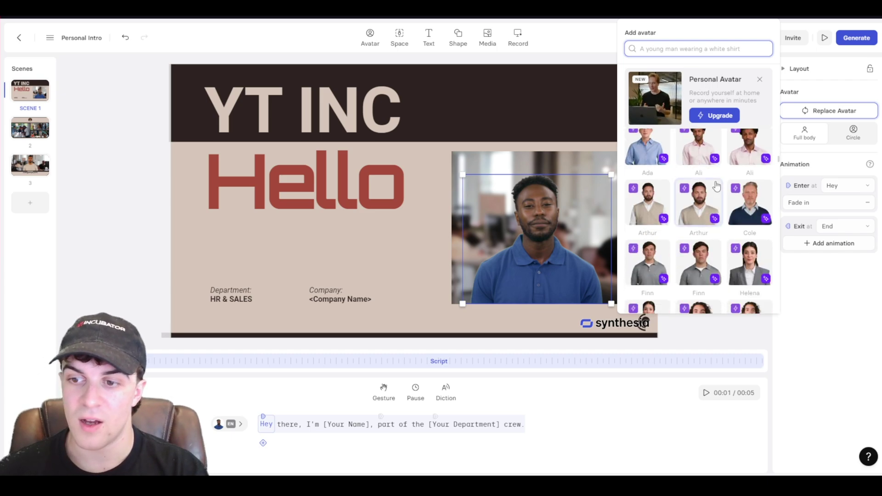
left_click(798, 294)
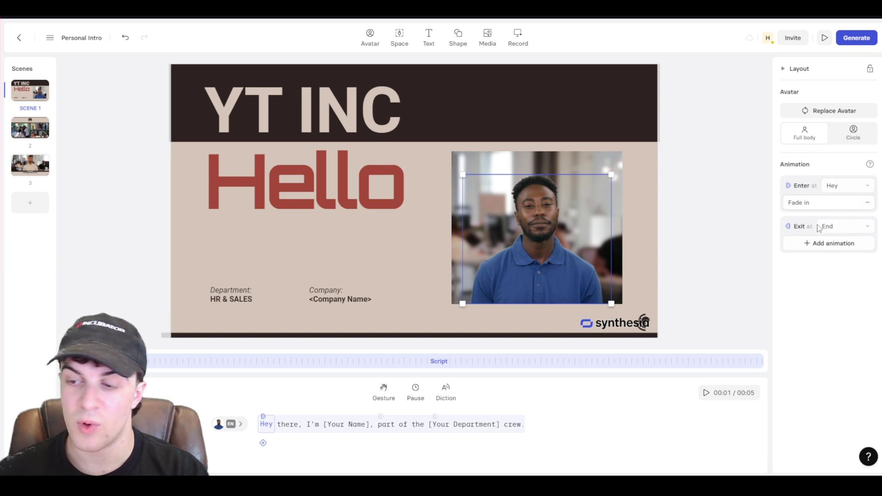
left_click(785, 70)
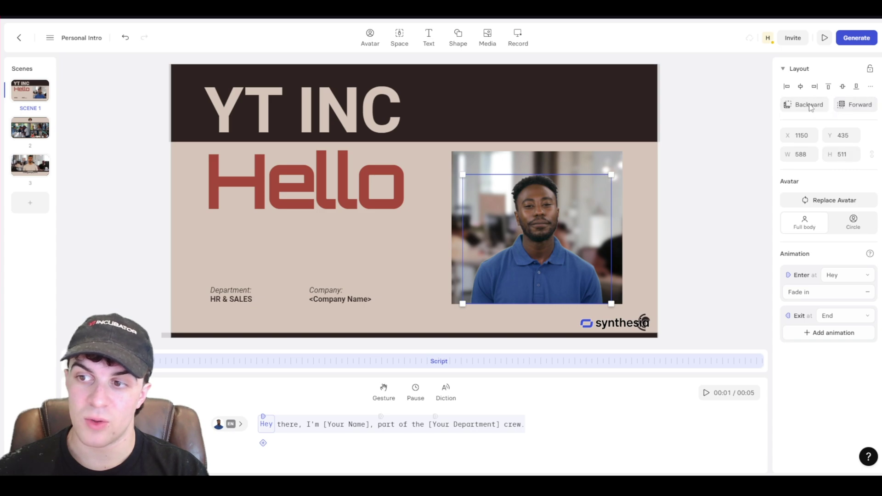
left_click(799, 69)
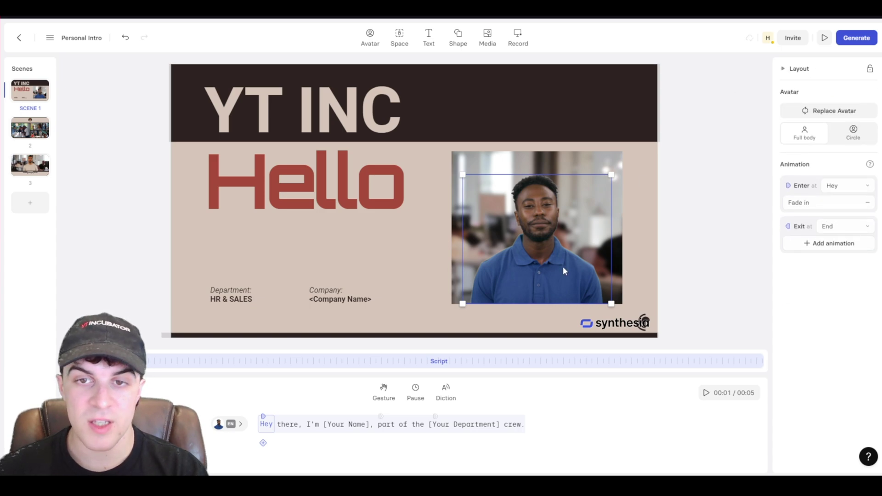
left_click(692, 179)
left_click(551, 224)
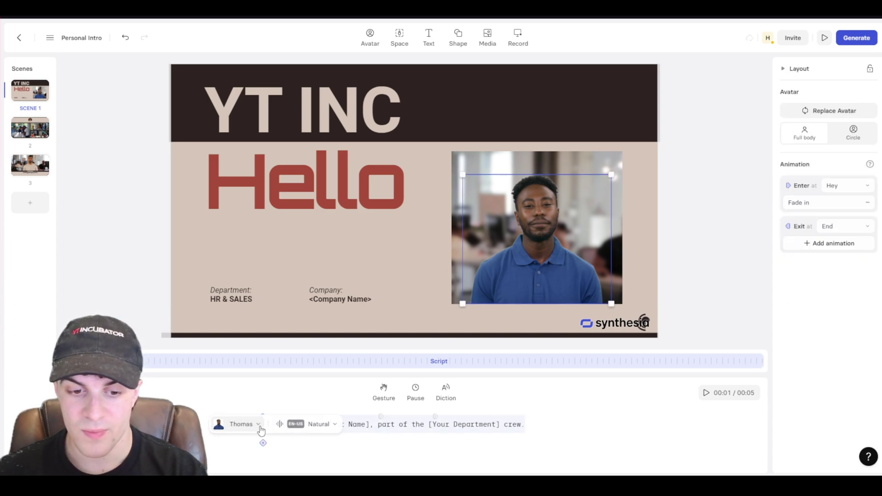
Browse the speaker and voice lists, keeping the EN-US Natural voice
left_click(257, 425)
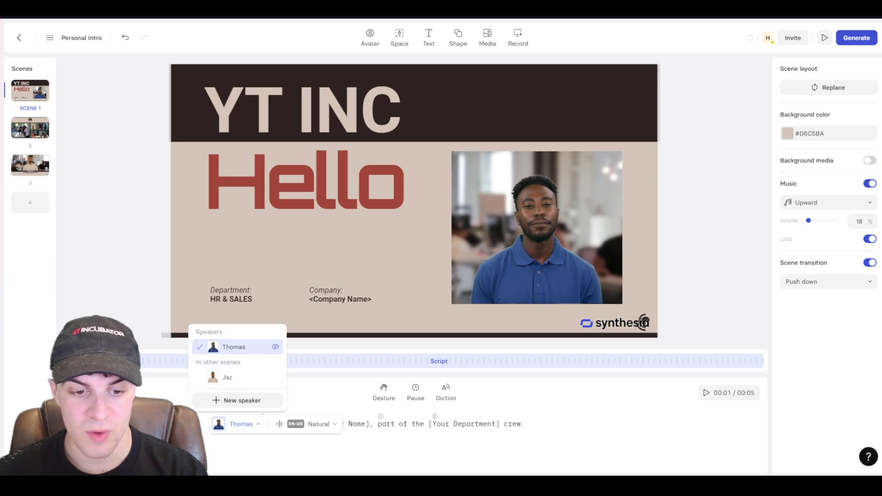
left_click(311, 425)
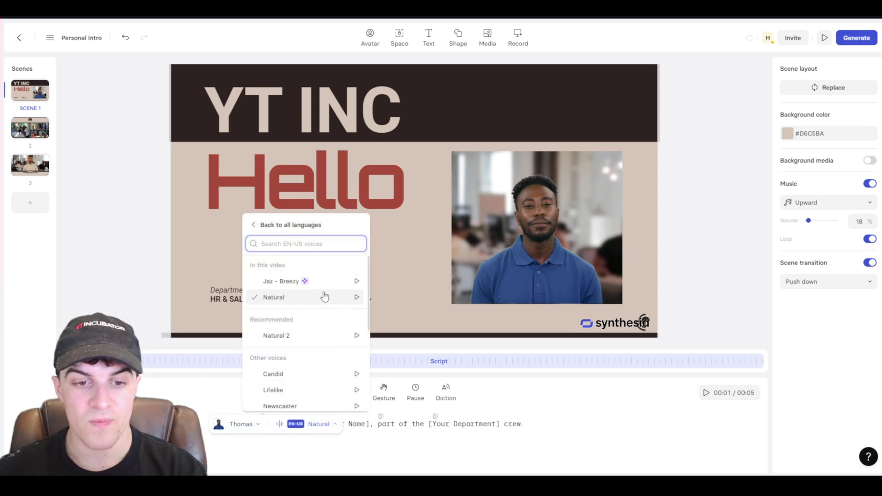
scroll(317, 290, "down", 1)
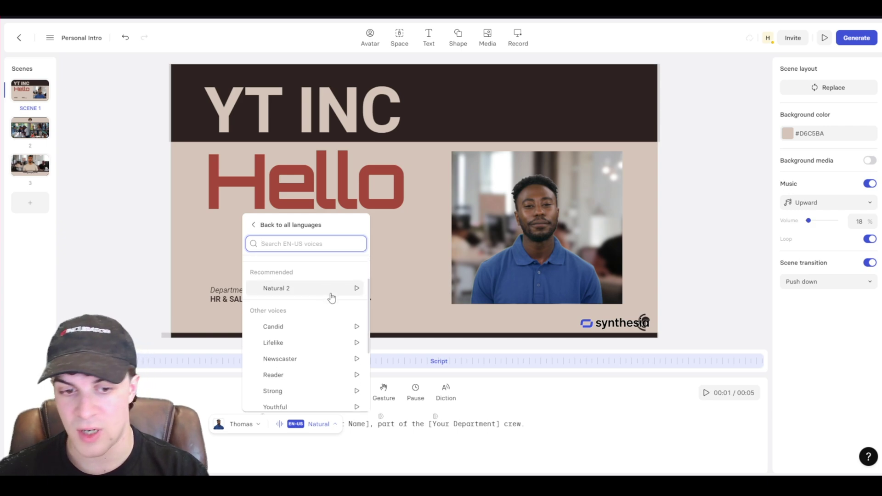
scroll(327, 296, "down", 3)
scroll(321, 309, "up", 3)
scroll(321, 353, "down", 1)
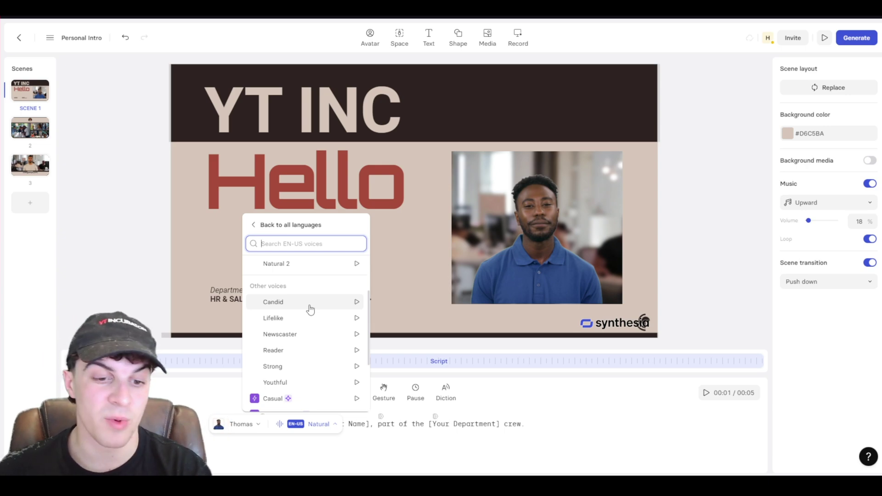
left_click(431, 450)
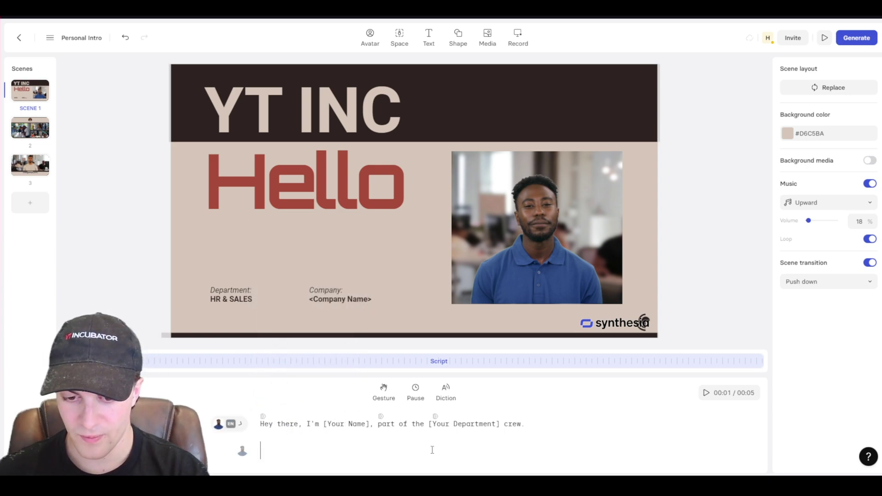
left_click(522, 235)
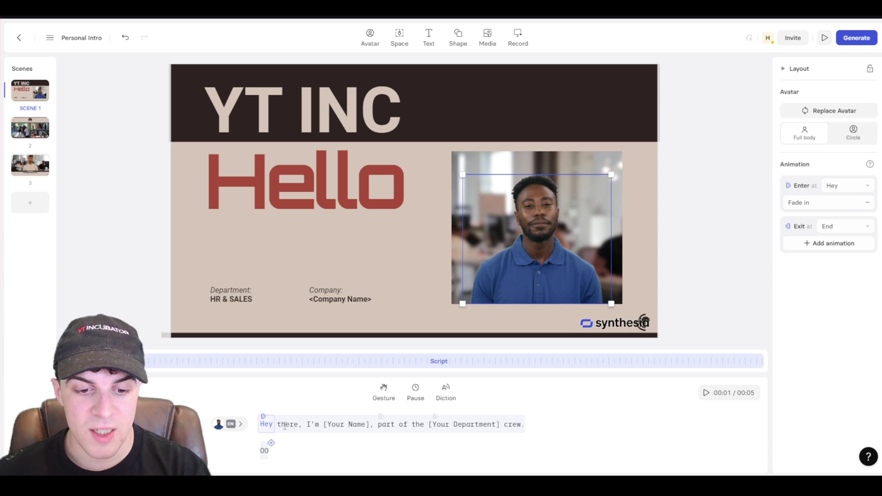
Change the script to 'Hey there, I'm Thomas, part of the Sales crew.' and preview it
left_click(285, 425)
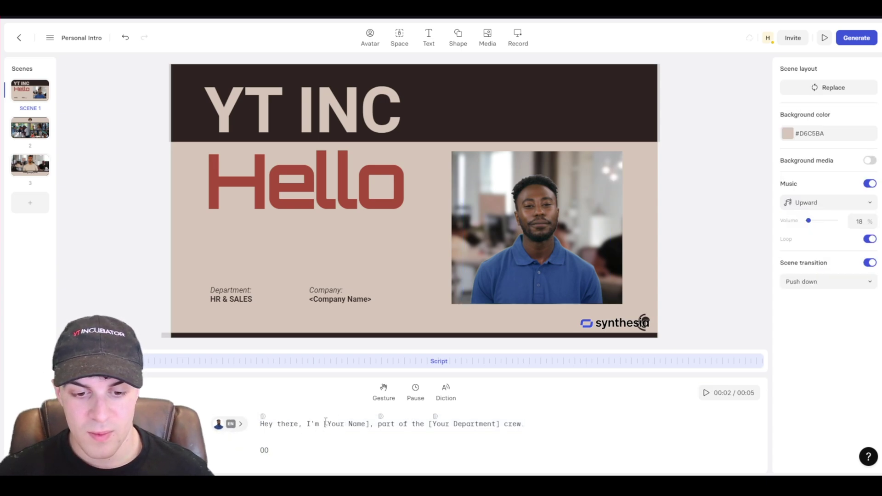
left_click_drag(325, 422, 368, 423)
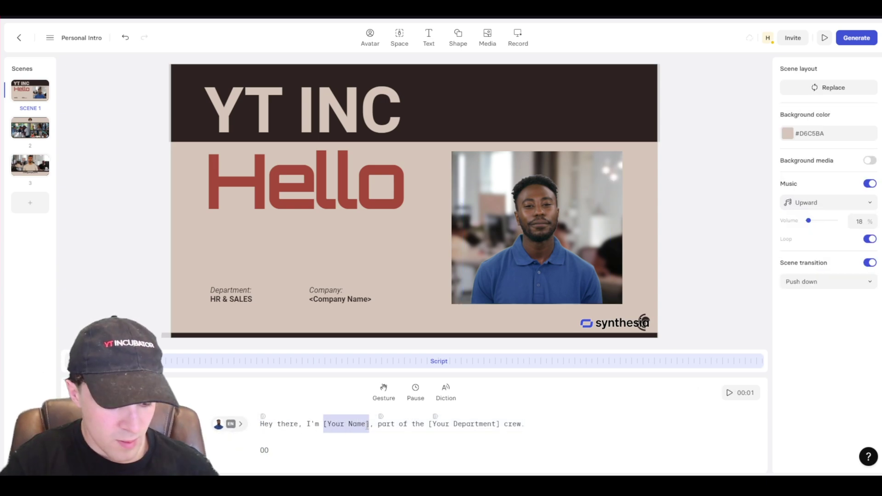
type("Thomans")
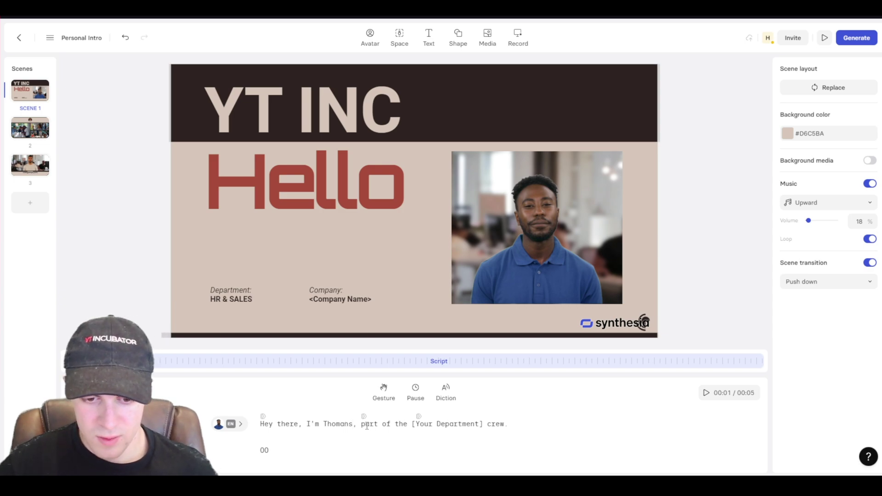
key("BackSpace")
key("BackSpace")
type("s")
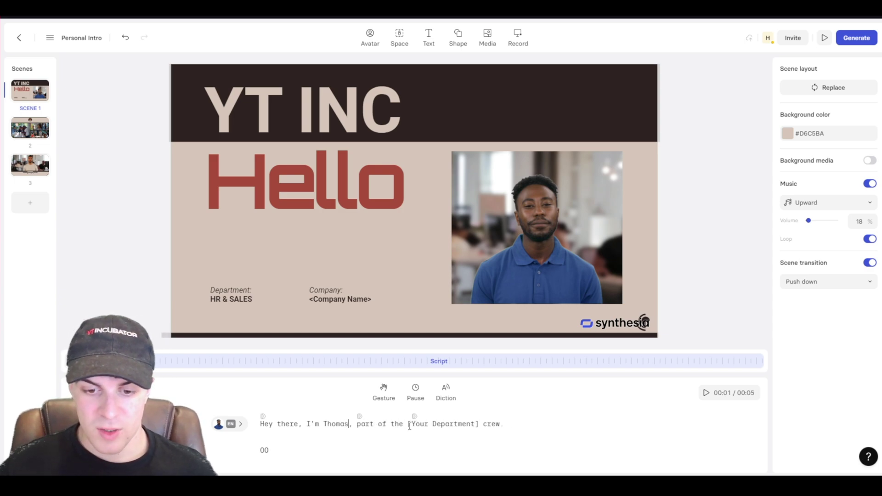
left_click_drag(409, 423, 480, 426)
type("Sales")
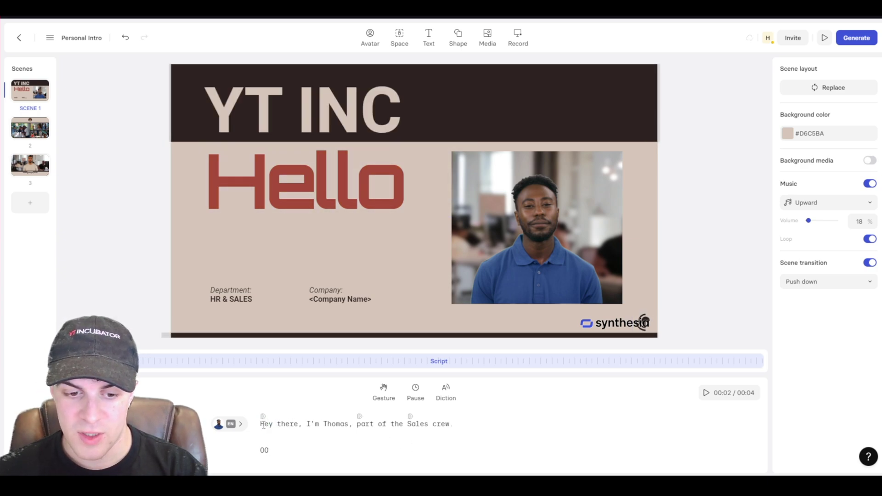
key("ctrl+space")
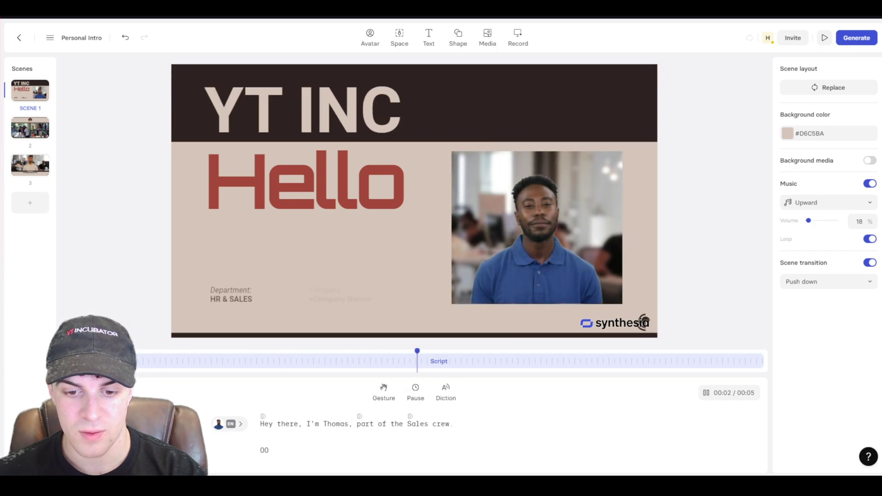
key("ctrl+space")
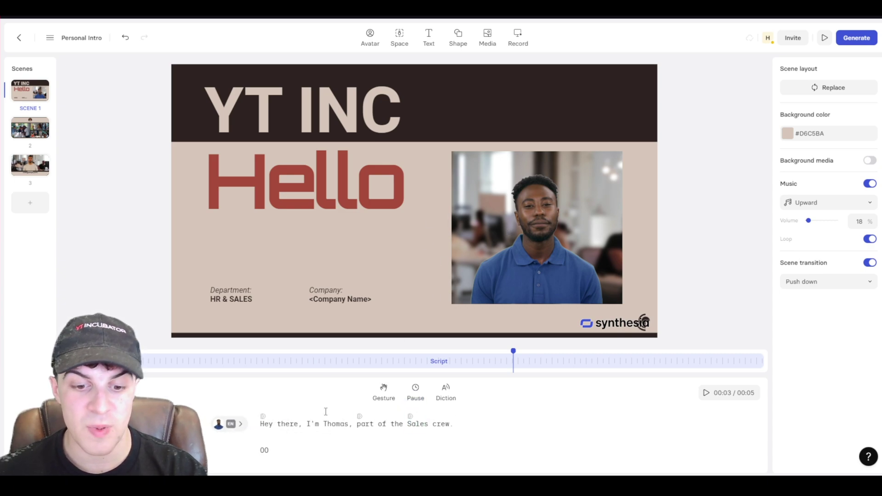
Insert a gesture after 'part', then try and remove a custom pronunciation for Sales
left_click(384, 392)
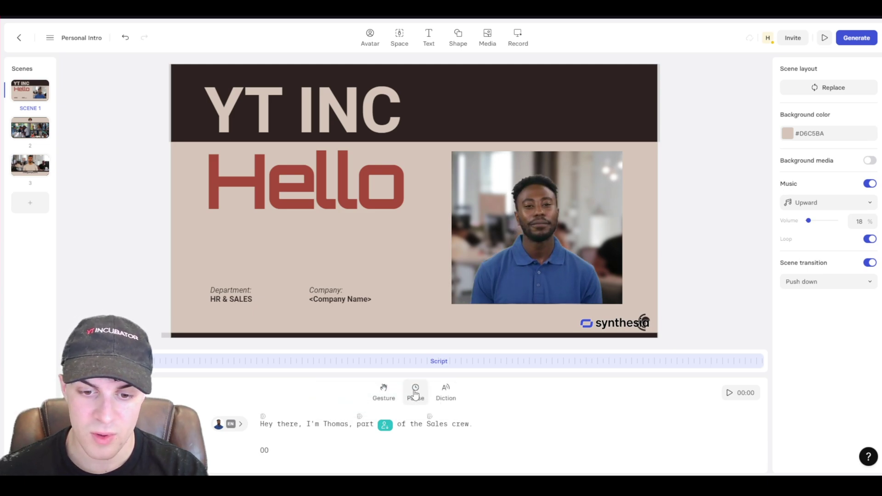
left_click(445, 392)
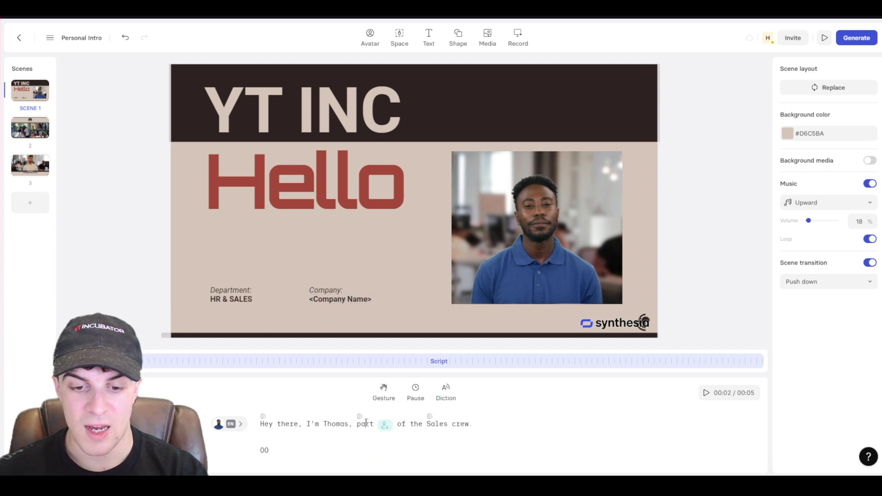
double_click(437, 423)
left_click(445, 390)
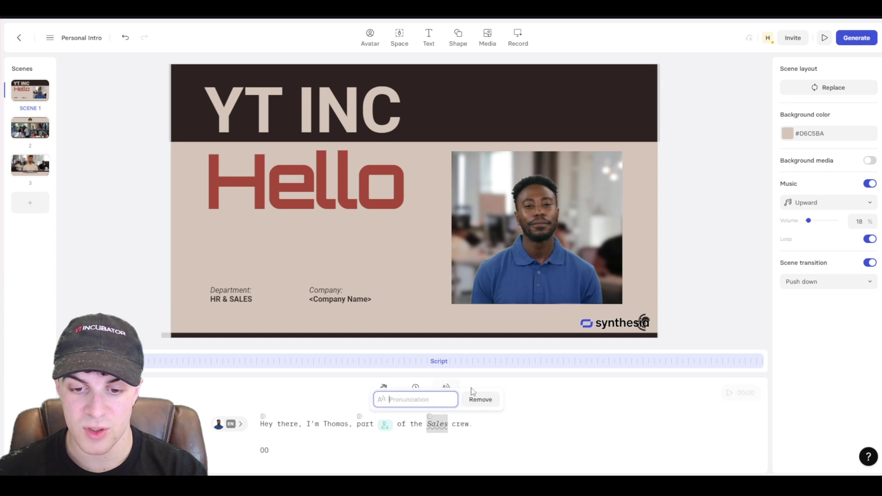
type("sa")
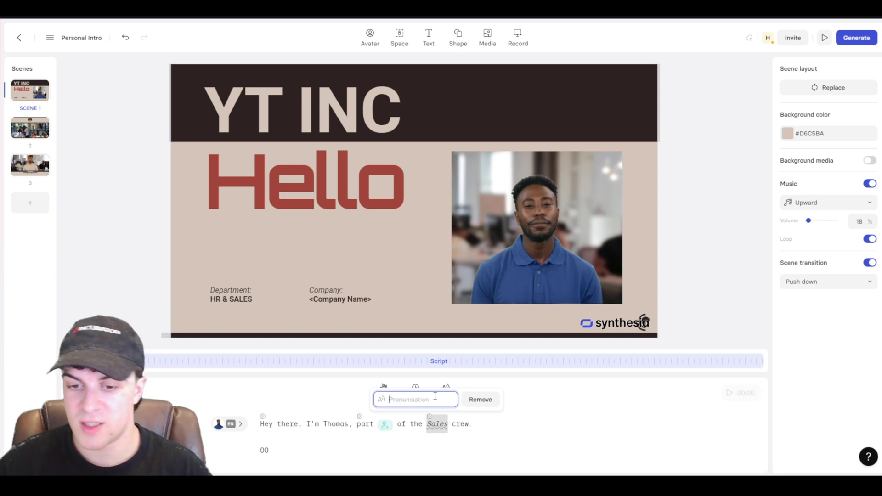
left_click(478, 400)
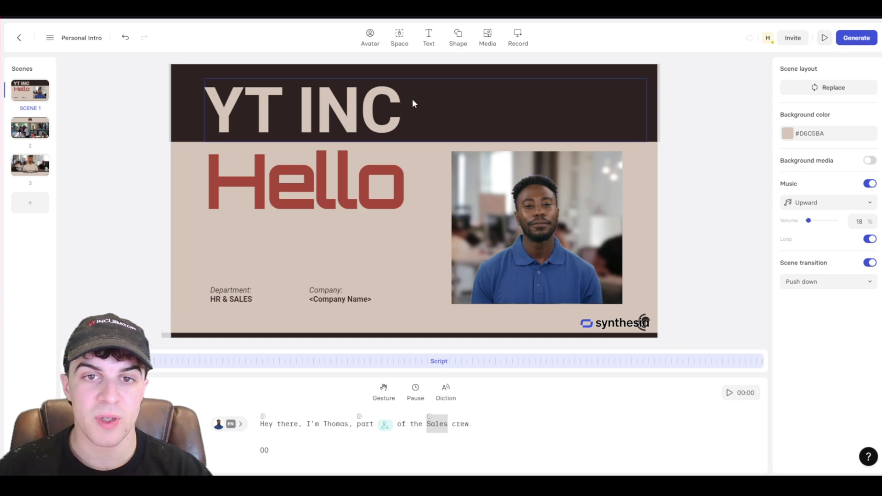
Browse the background spaces gallery and the text element options
left_click(399, 37)
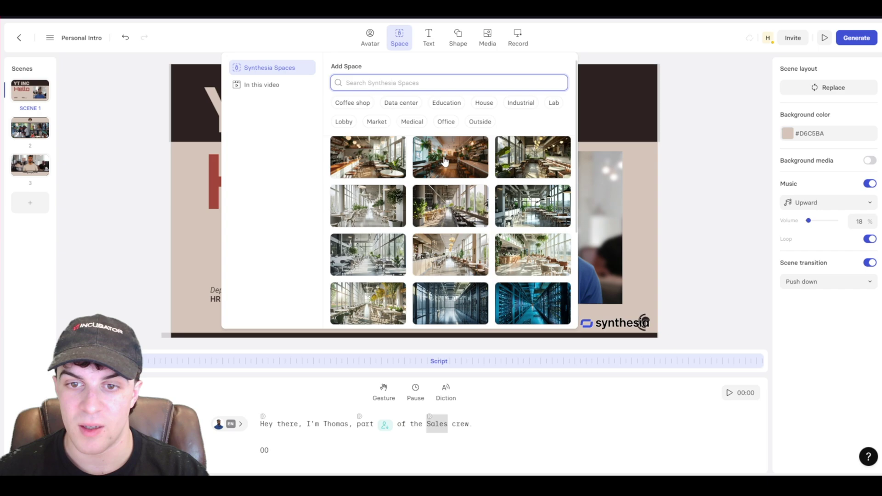
scroll(459, 198, "down", 5)
scroll(479, 193, "up", 5)
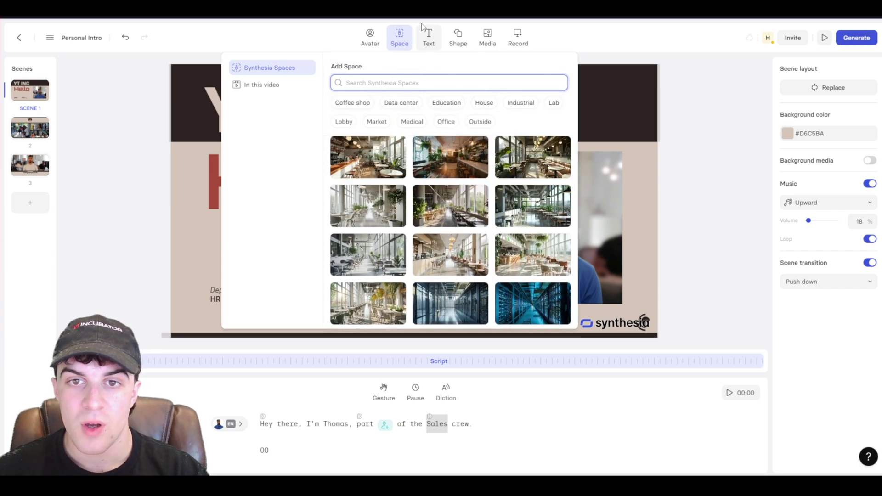
left_click(427, 34)
Add an arrow shape running from the YT INC heading to the presenter's face
left_click(457, 35)
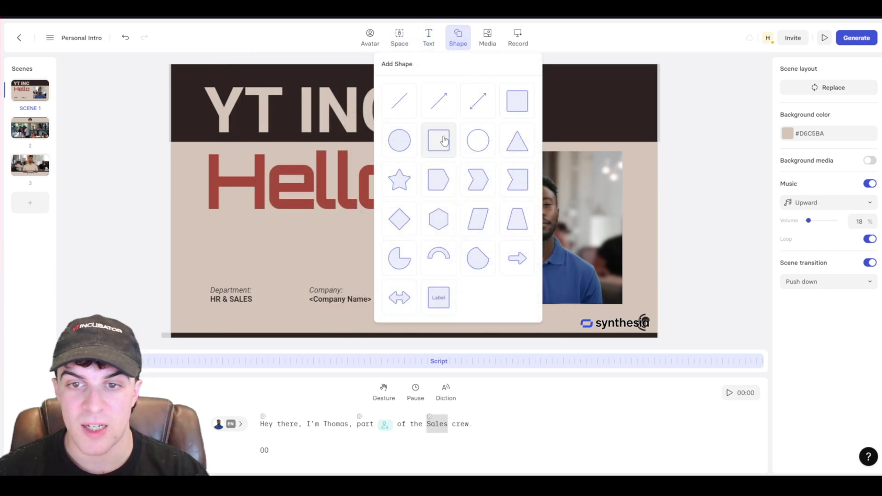
left_click(439, 100)
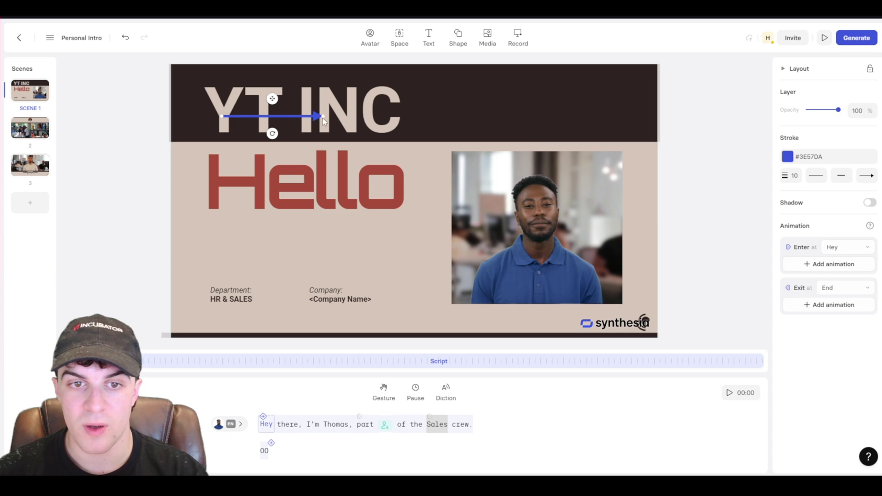
left_click_drag(324, 117, 506, 203)
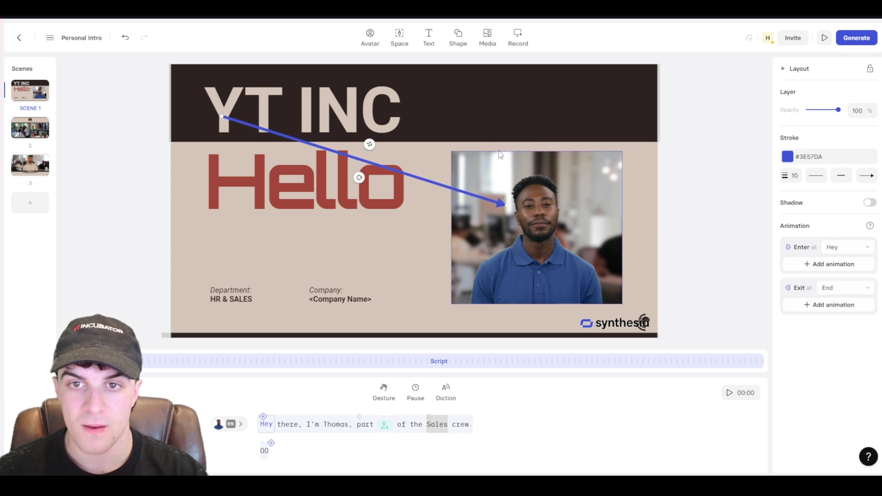
Open the stock media library, then start and cancel a screen recording
left_click(487, 35)
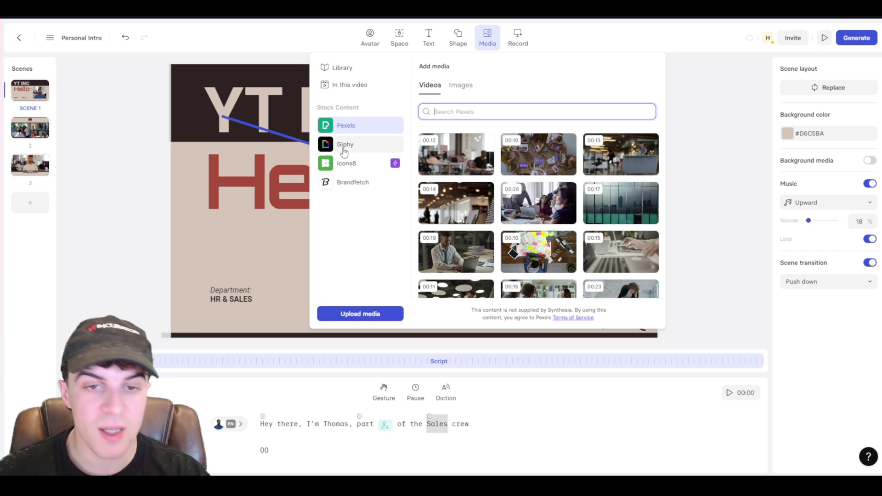
left_click(528, 43)
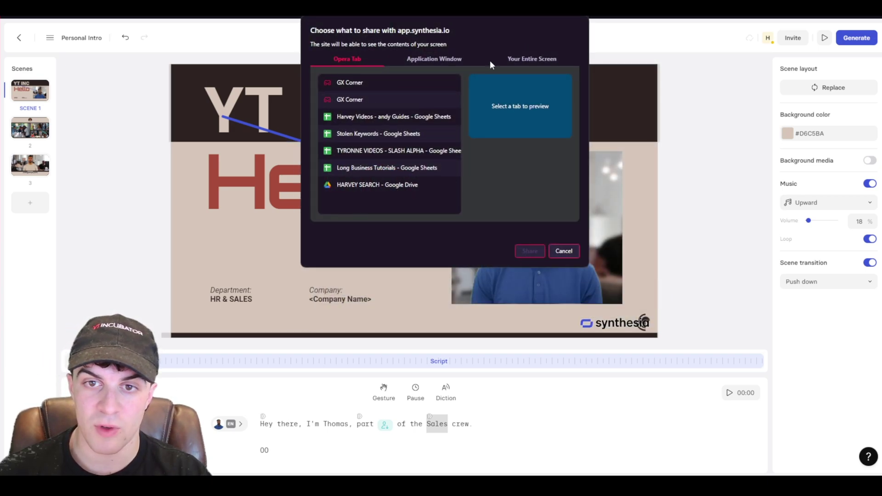
left_click(562, 251)
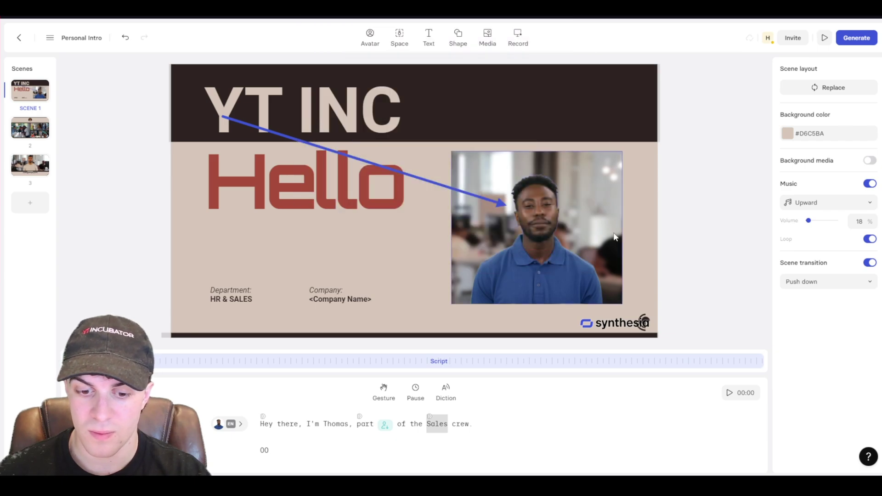
left_click(45, 125)
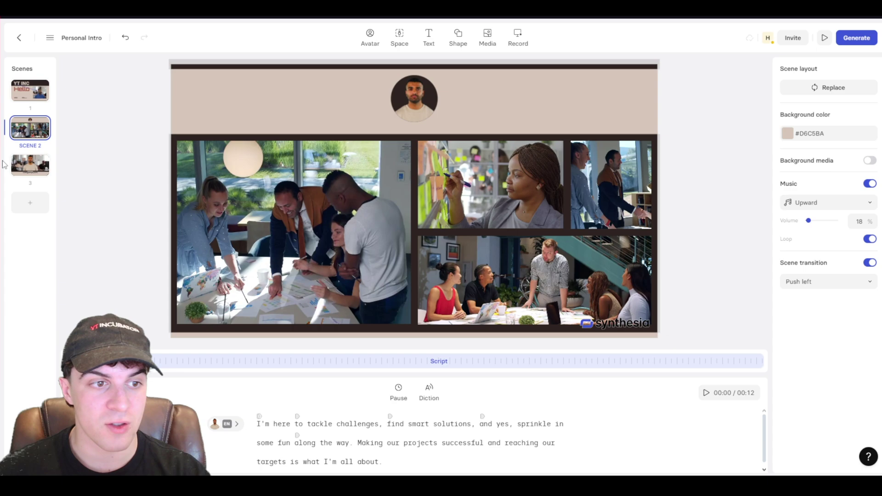
left_click(21, 166)
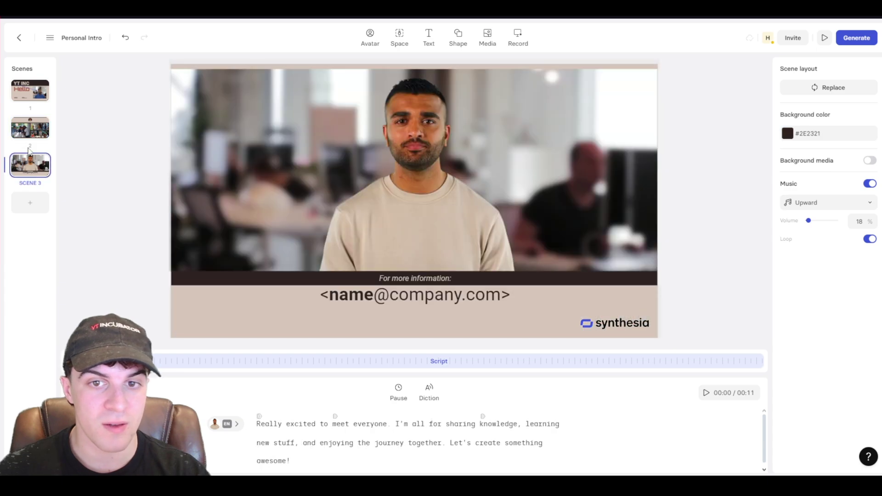
left_click(33, 205)
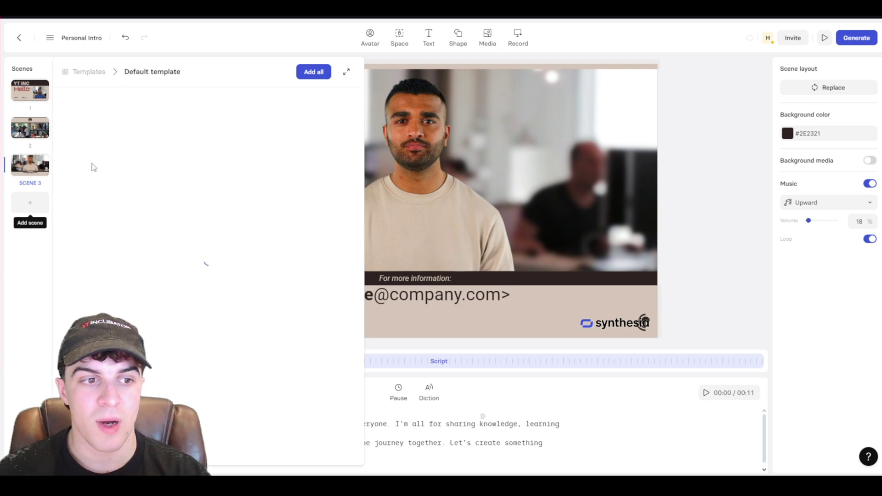
scroll(276, 311, "down", 2)
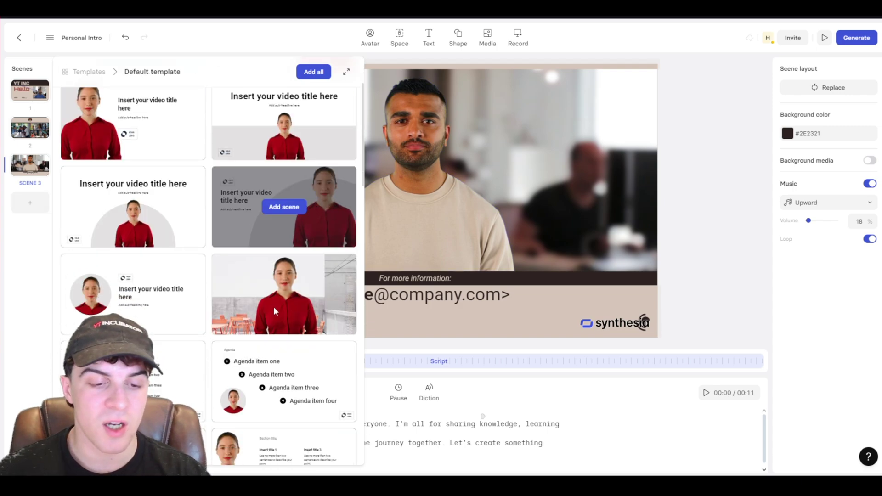
scroll(275, 312, "down", 15)
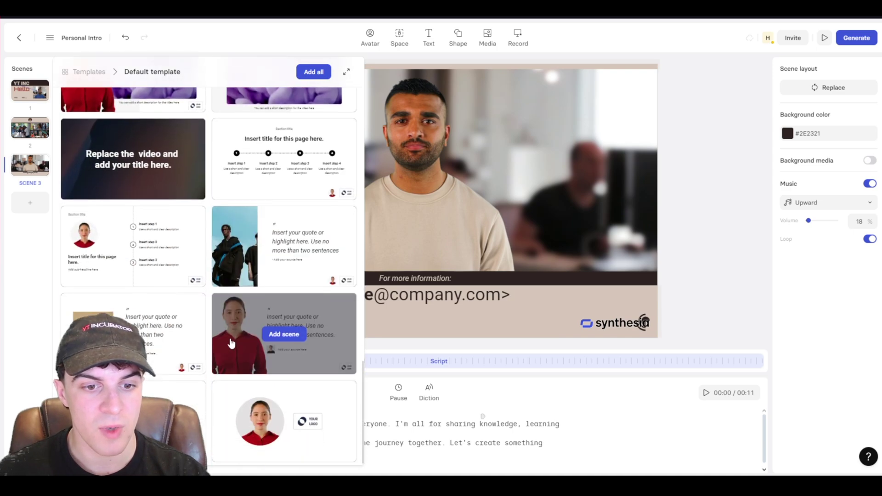
scroll(231, 344, "up", 1)
scroll(207, 275, "down", 10)
scroll(92, 137, "up", 4)
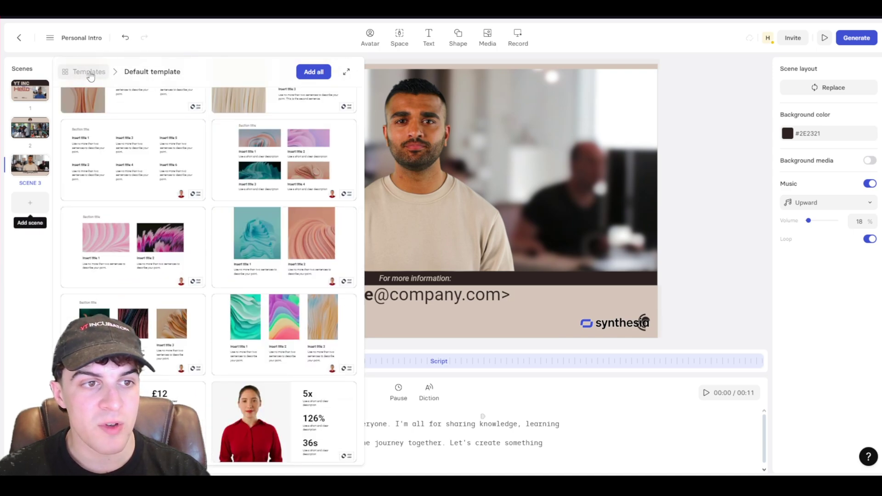
left_click(89, 73)
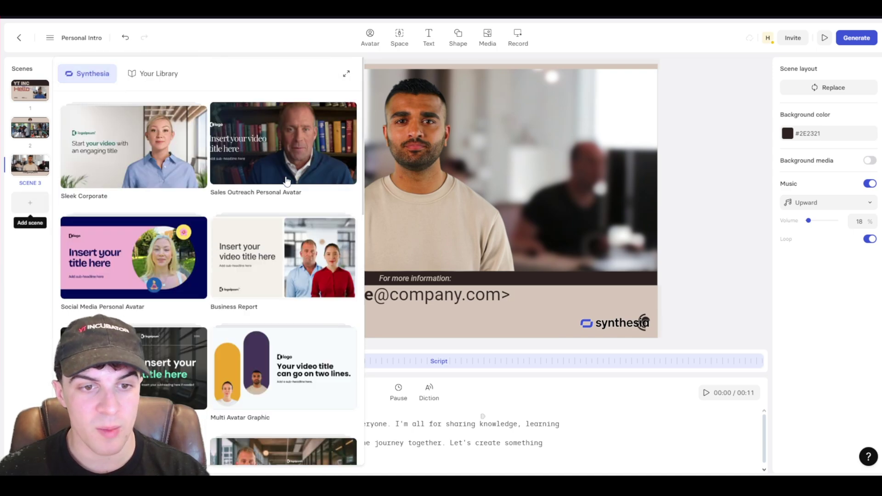
scroll(286, 181, "down", 8)
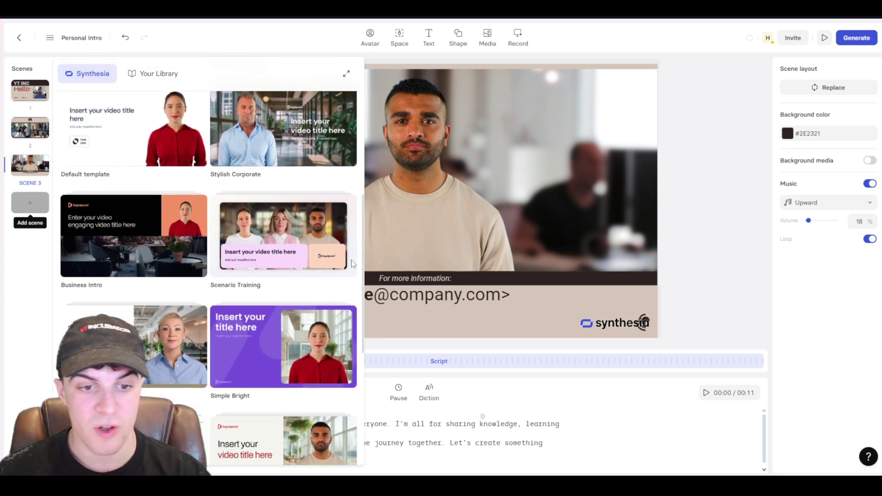
scroll(353, 264, "down", 10)
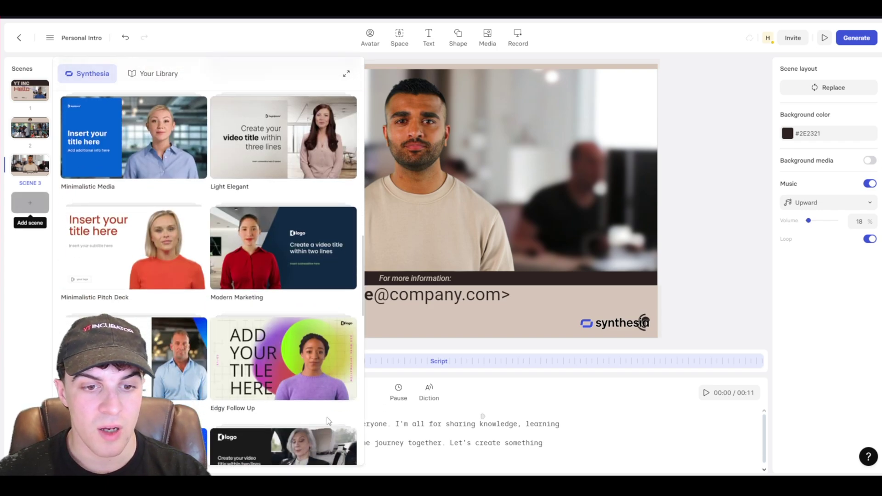
scroll(326, 417, "down", 10)
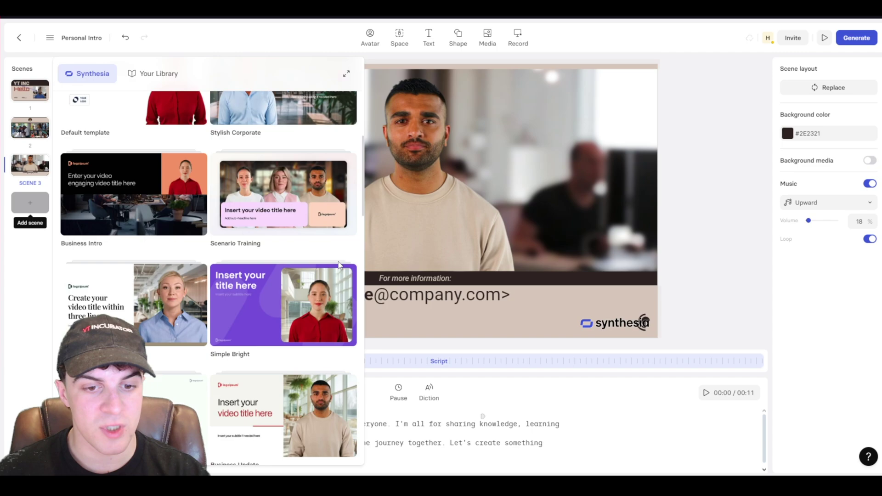
scroll(339, 265, "up", 8)
left_click(30, 91)
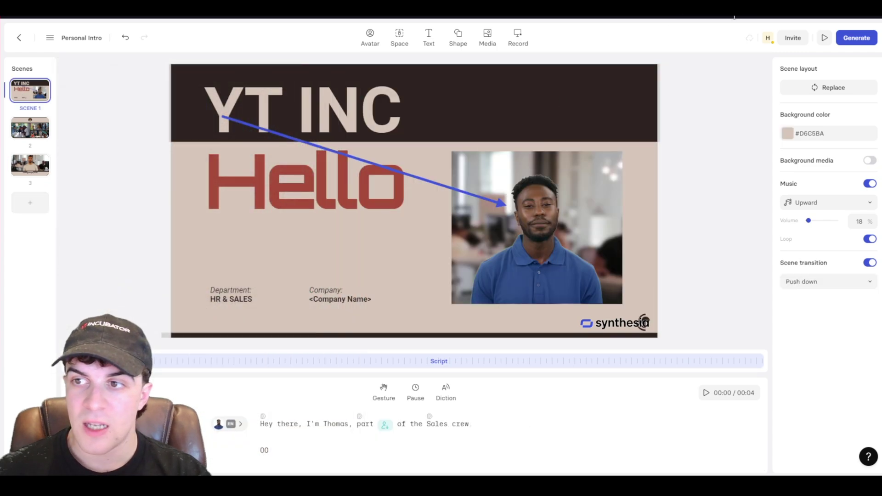
left_click(851, 43)
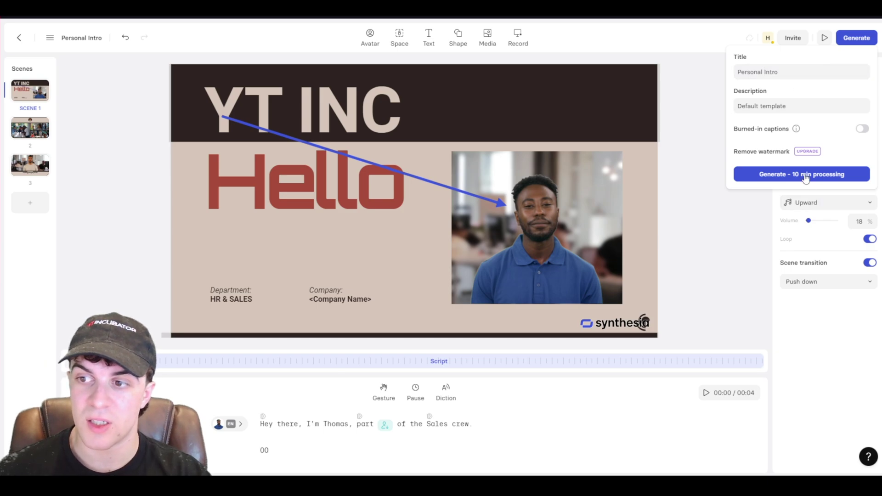
left_click(825, 37)
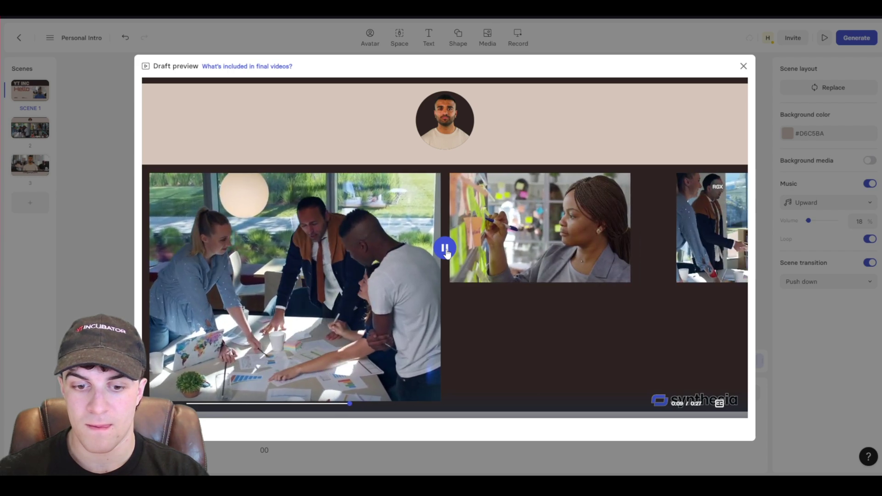
left_click(744, 66)
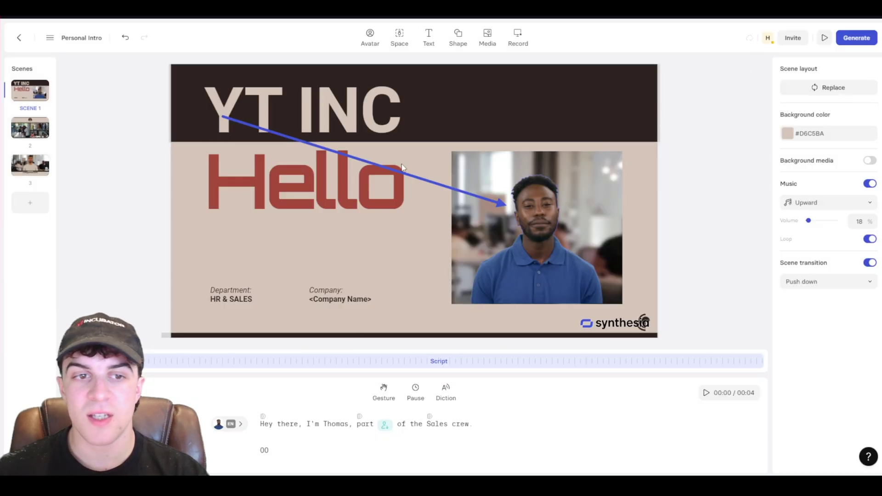
Return to the Home dashboard and dismiss the pick-up-where-you-left-off popup
left_click(16, 37)
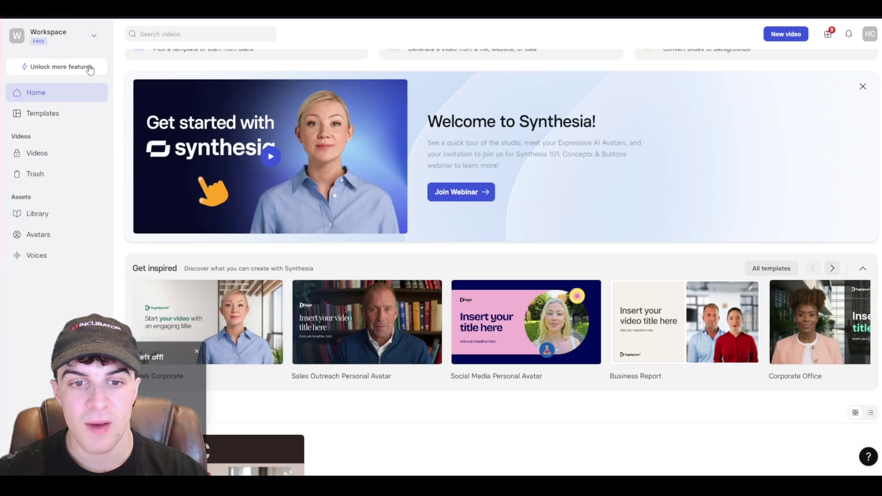
scroll(192, 320, "down", 3)
left_click(196, 342)
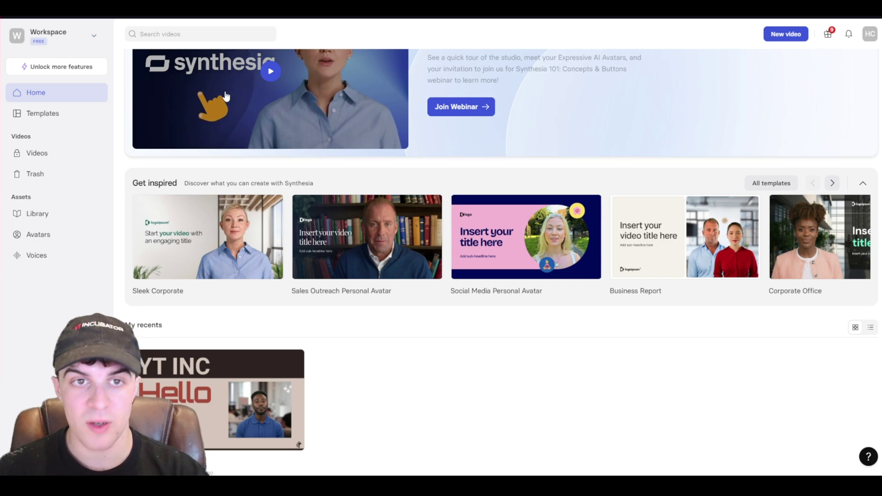
scroll(317, 299, "down", 1)
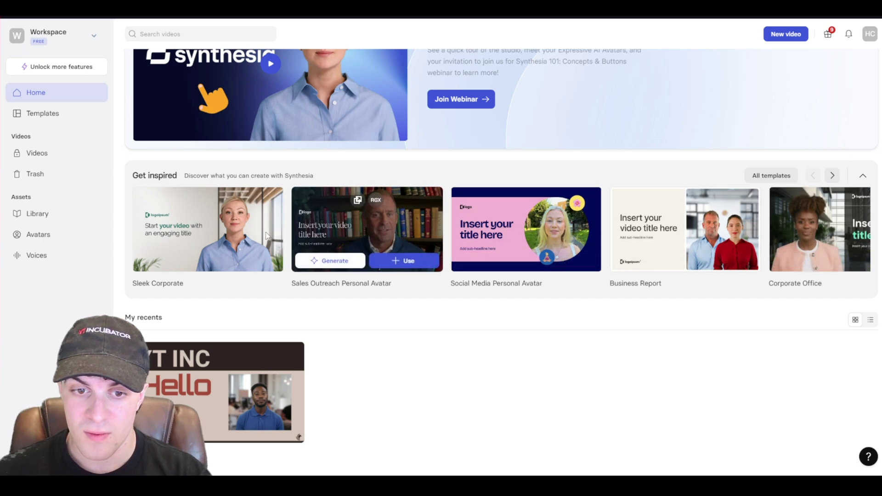
Peek at the new-video Templates chooser, close it, and go to Avatars
left_click(46, 113)
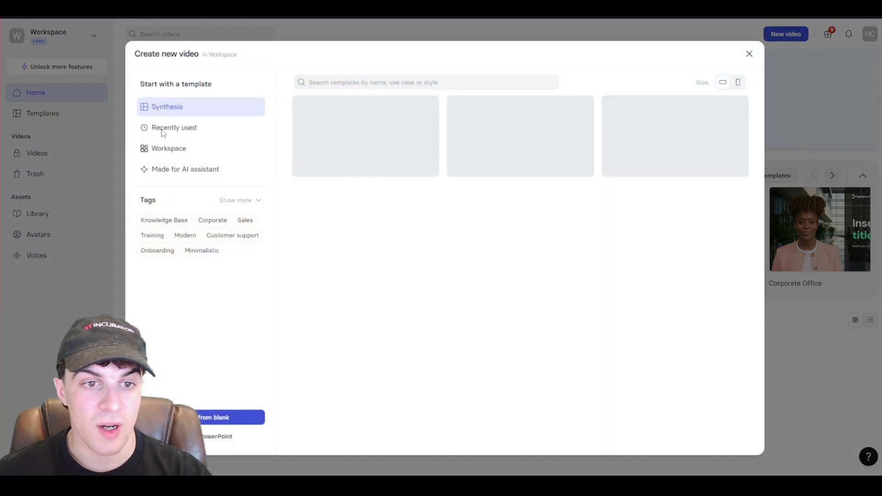
left_click(748, 54)
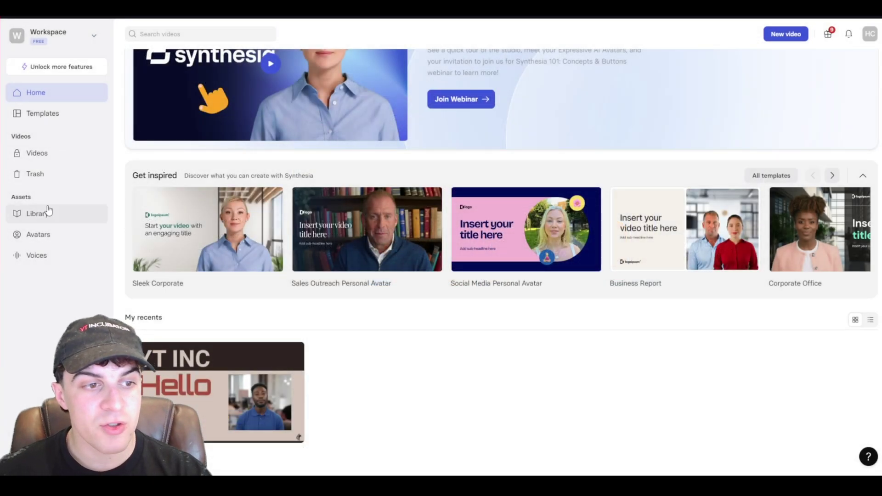
left_click(61, 235)
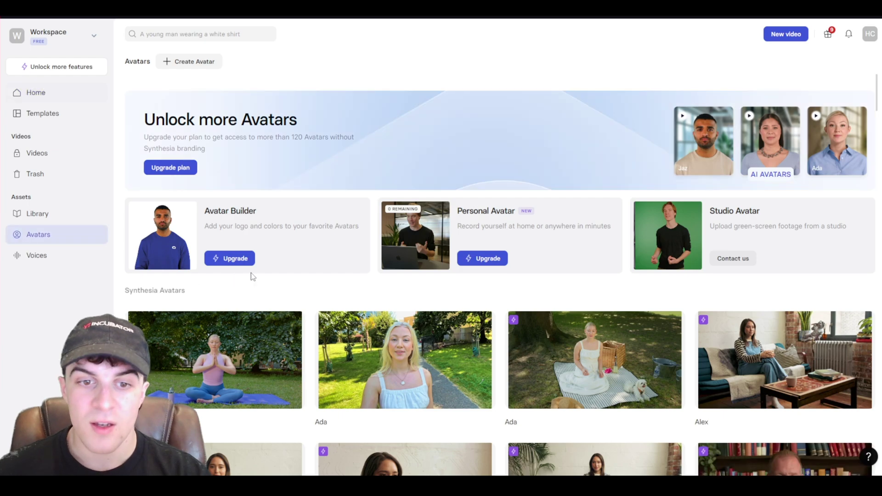
Open Voices, try Create my own voice, and cancel the locked voice-cloning notice
scroll(250, 276, "down", 1)
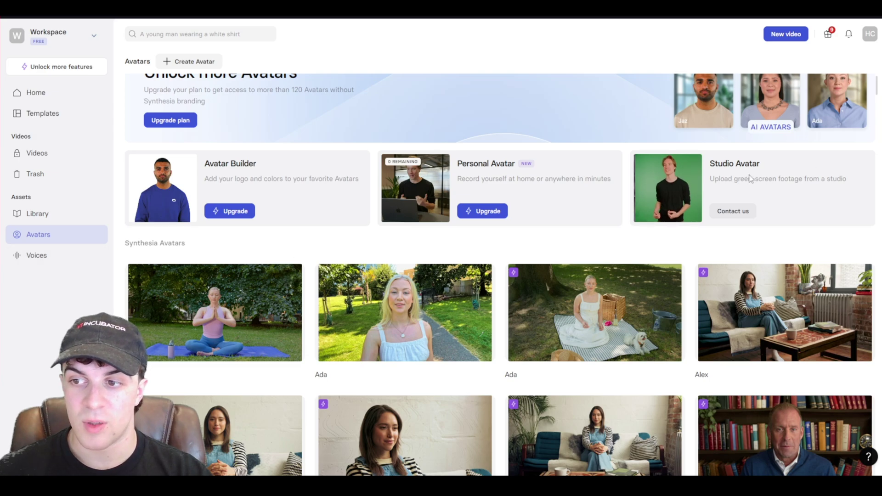
left_click(36, 255)
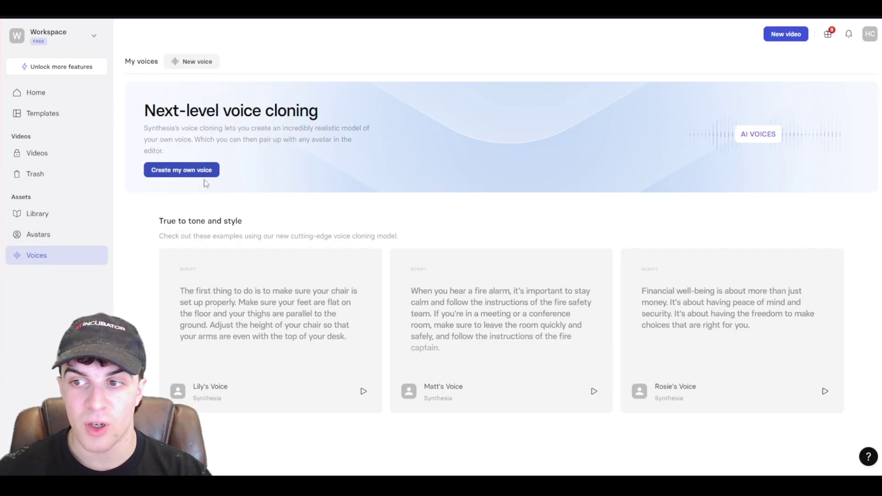
left_click(187, 179)
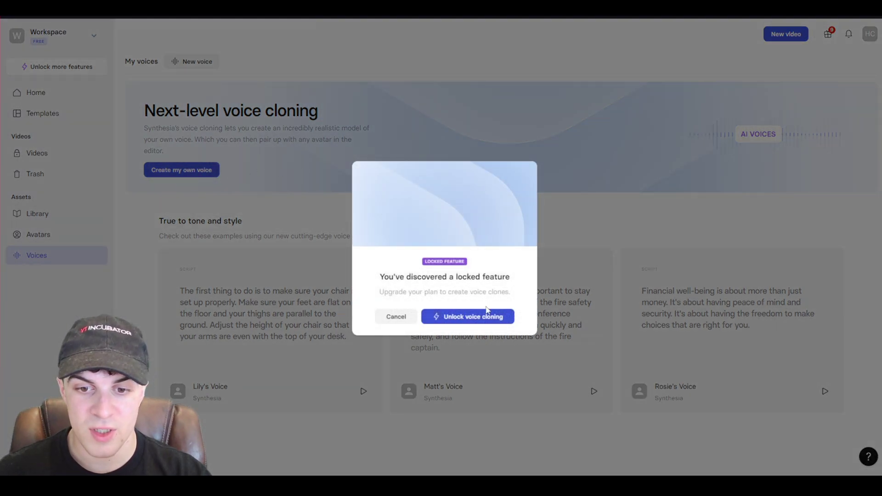
left_click(396, 317)
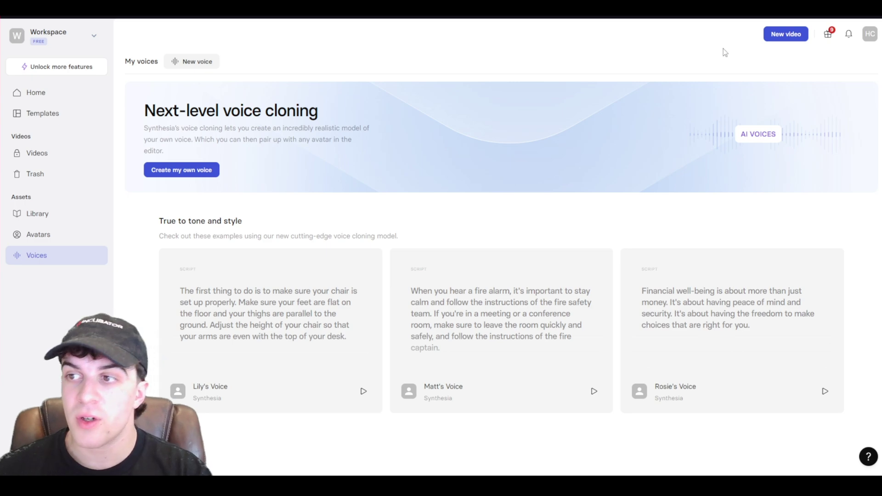
Open profile settings at Preferences, showing e-mail notifications and Light appearance
left_click(869, 39)
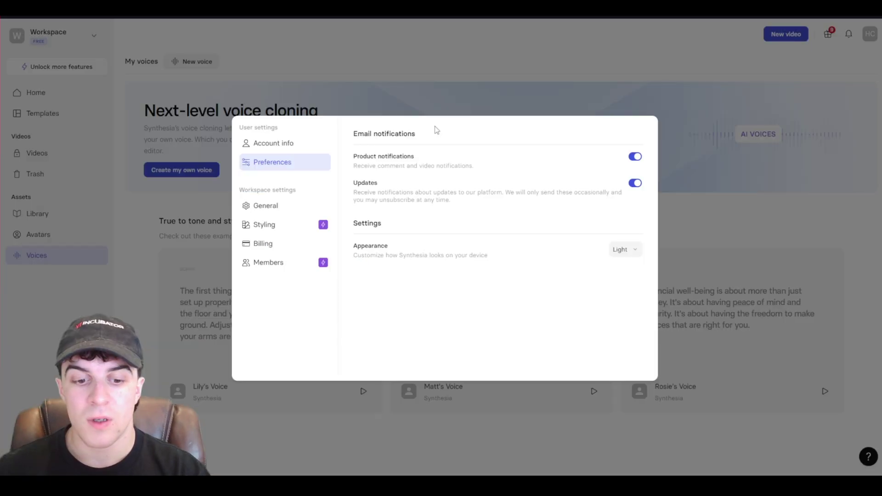